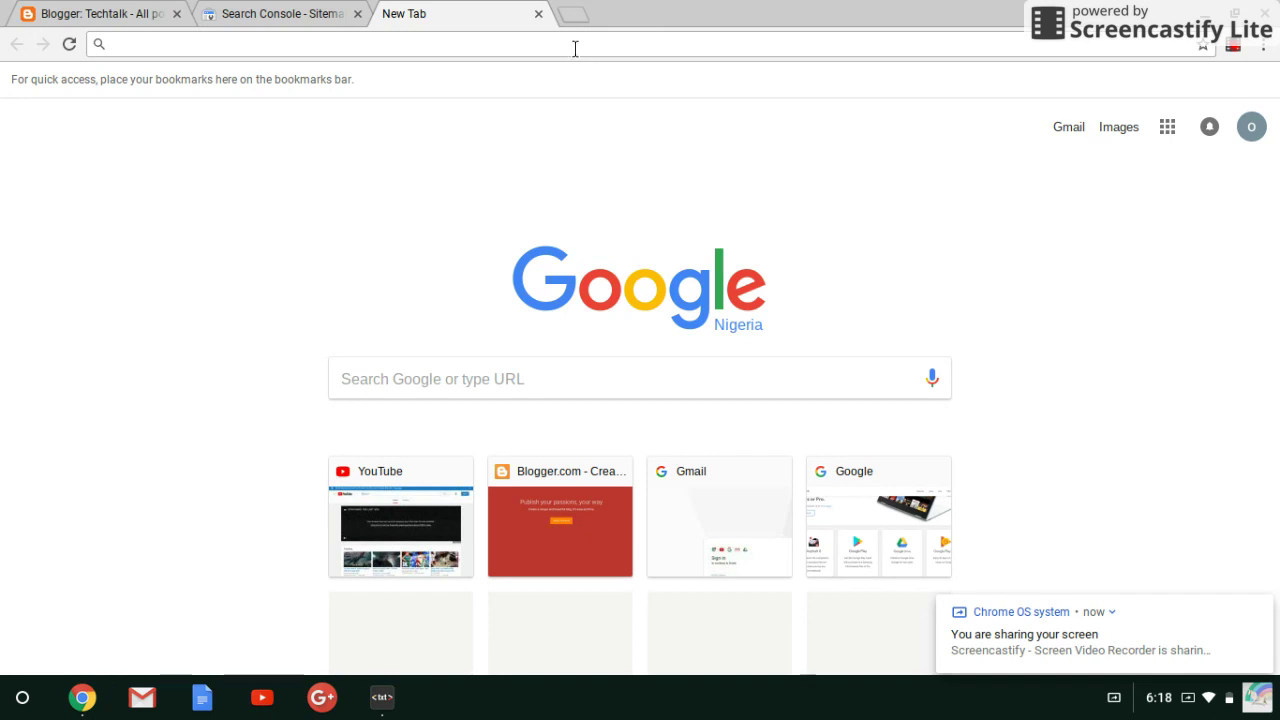
Step: Search Google for 'sitemap generator' by picking the suggestion after typing 'sitemap'
{"action": "type", "text": "s"}
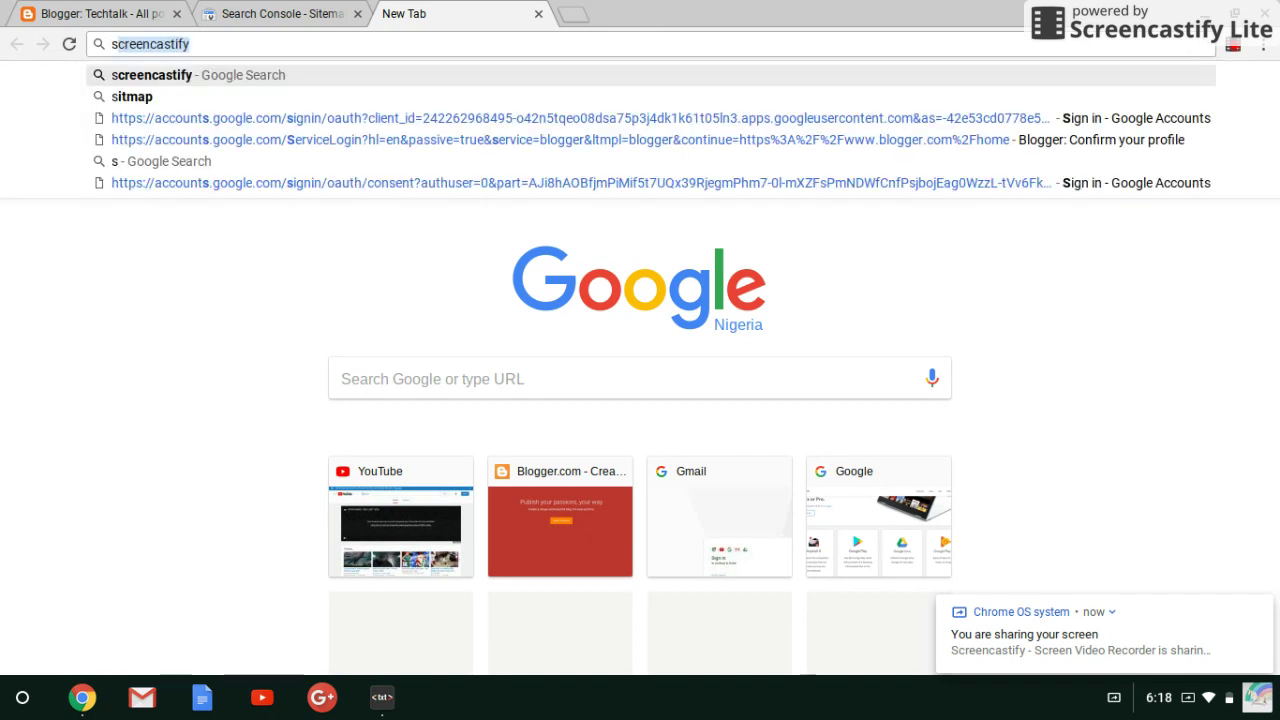
{"action": "key", "text": "BackSpace"}
{"action": "type", "text": "sit"}
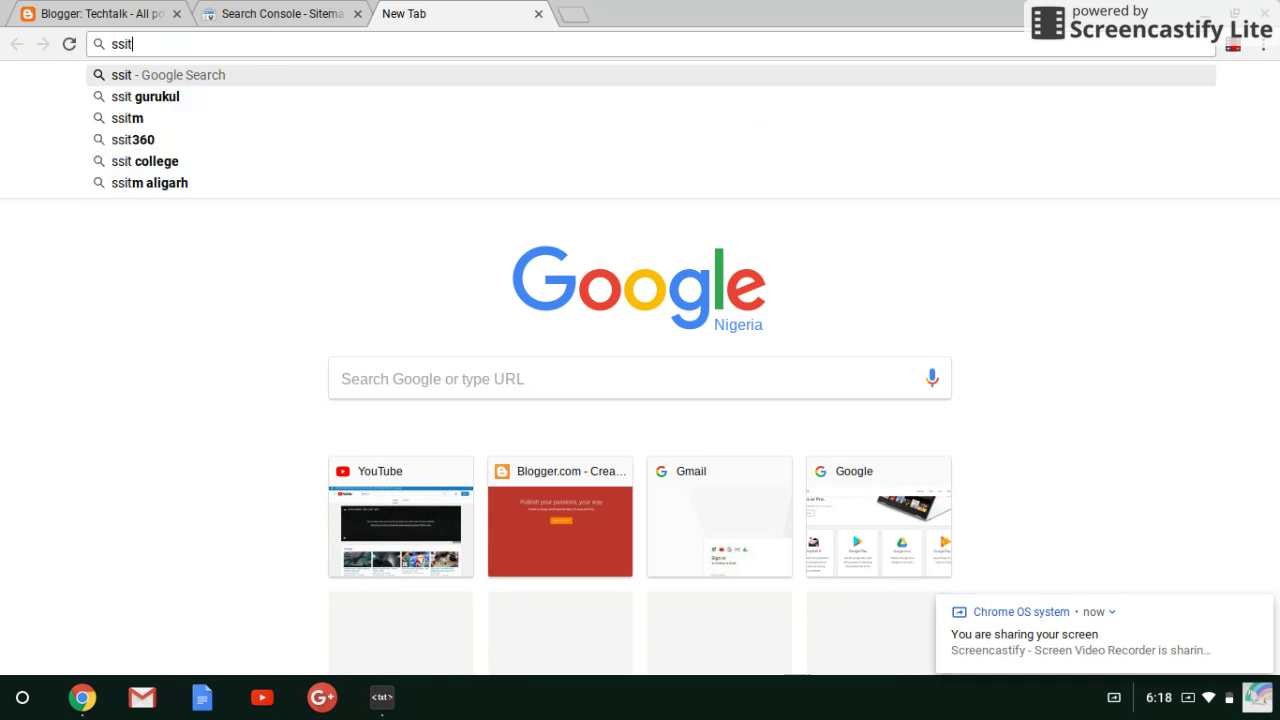
{"action": "key", "text": "BackSpace"}
{"action": "key", "text": "BackSpace"}
{"action": "key", "text": "BackSpace"}
{"action": "type", "text": "it"}
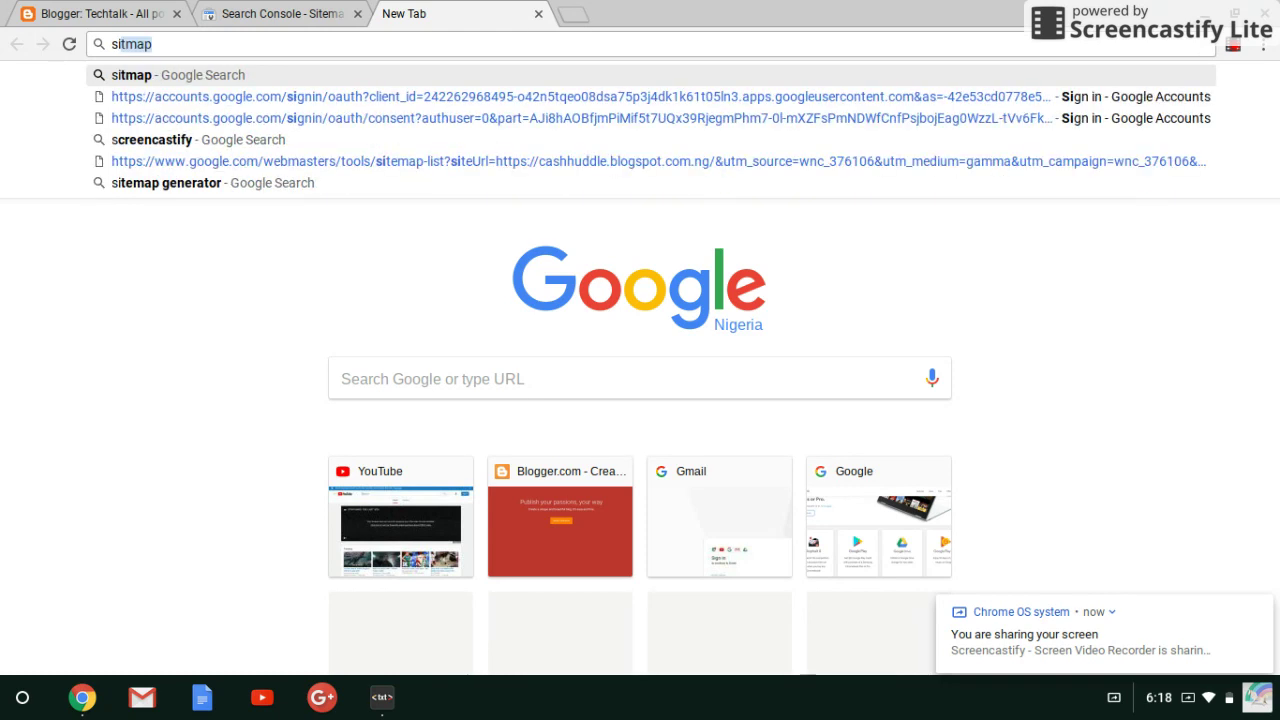
{"action": "type", "text": "map"}
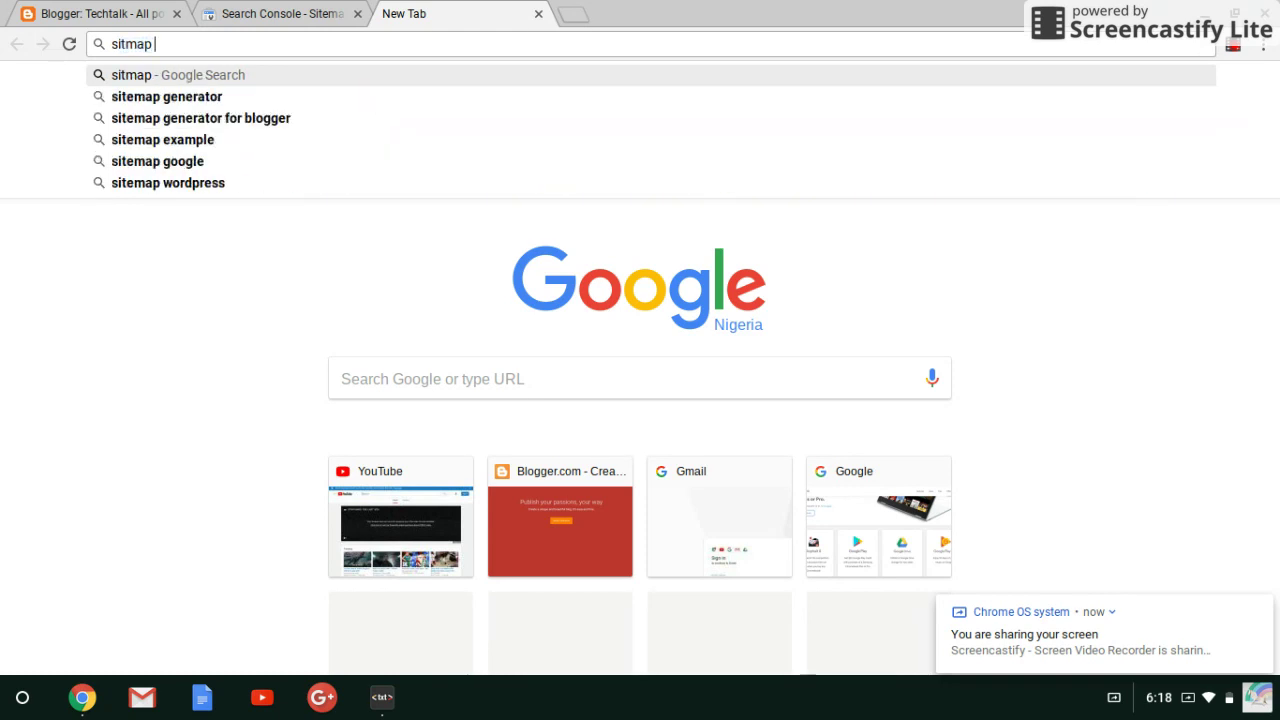
{"action": "key", "text": "Down"}
{"action": "key", "text": "Return"}
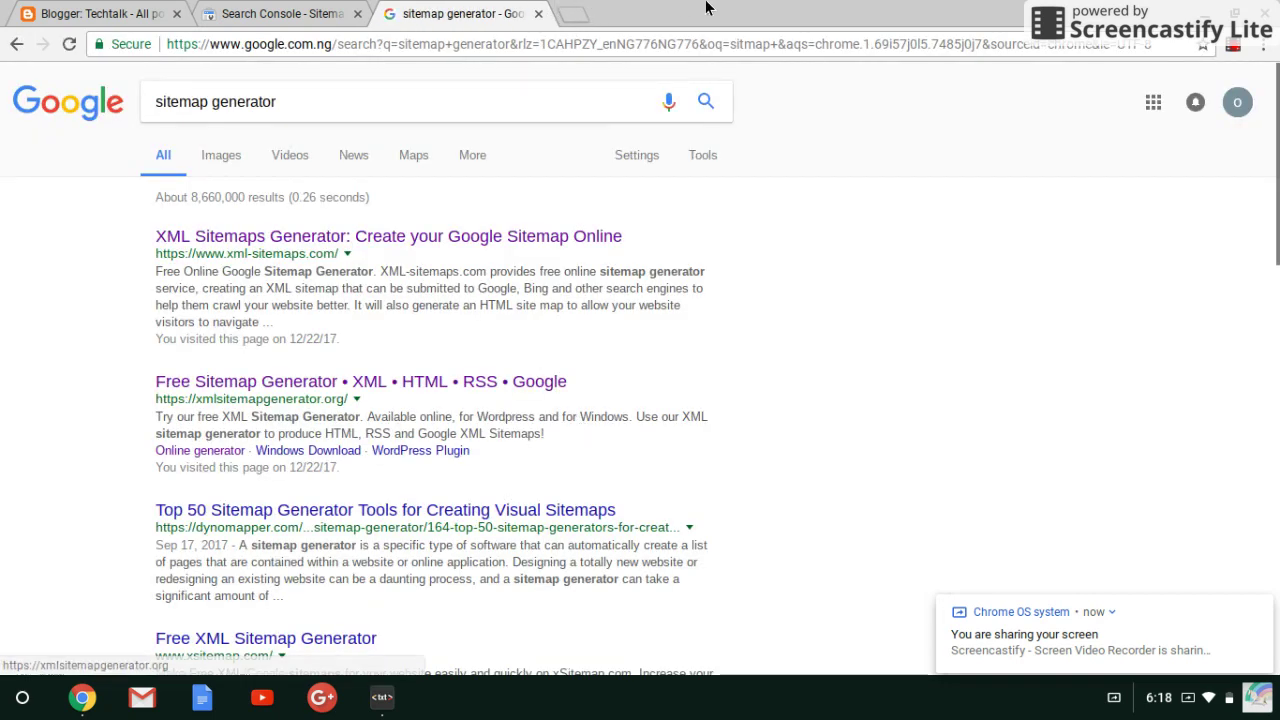
{"action": "left_click", "coordinate": [571, 14]}
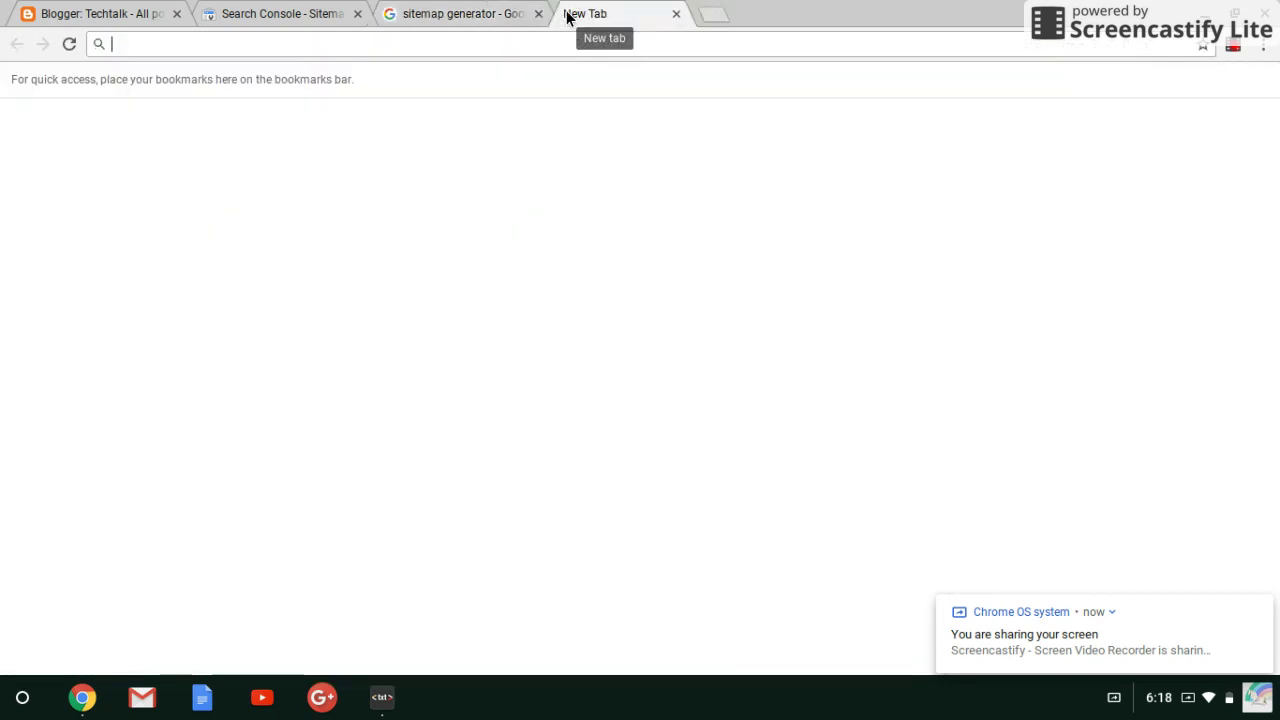
{"action": "type", "text": "c"}
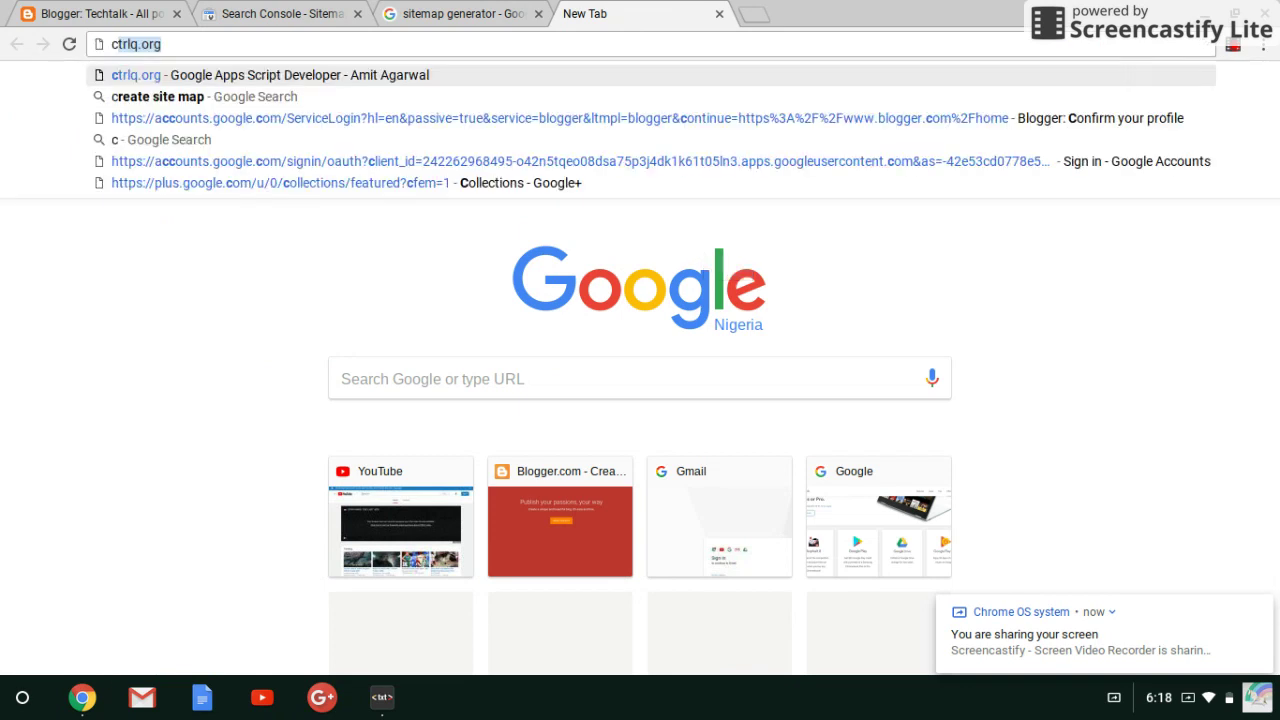
{"action": "type", "text": "rl"}
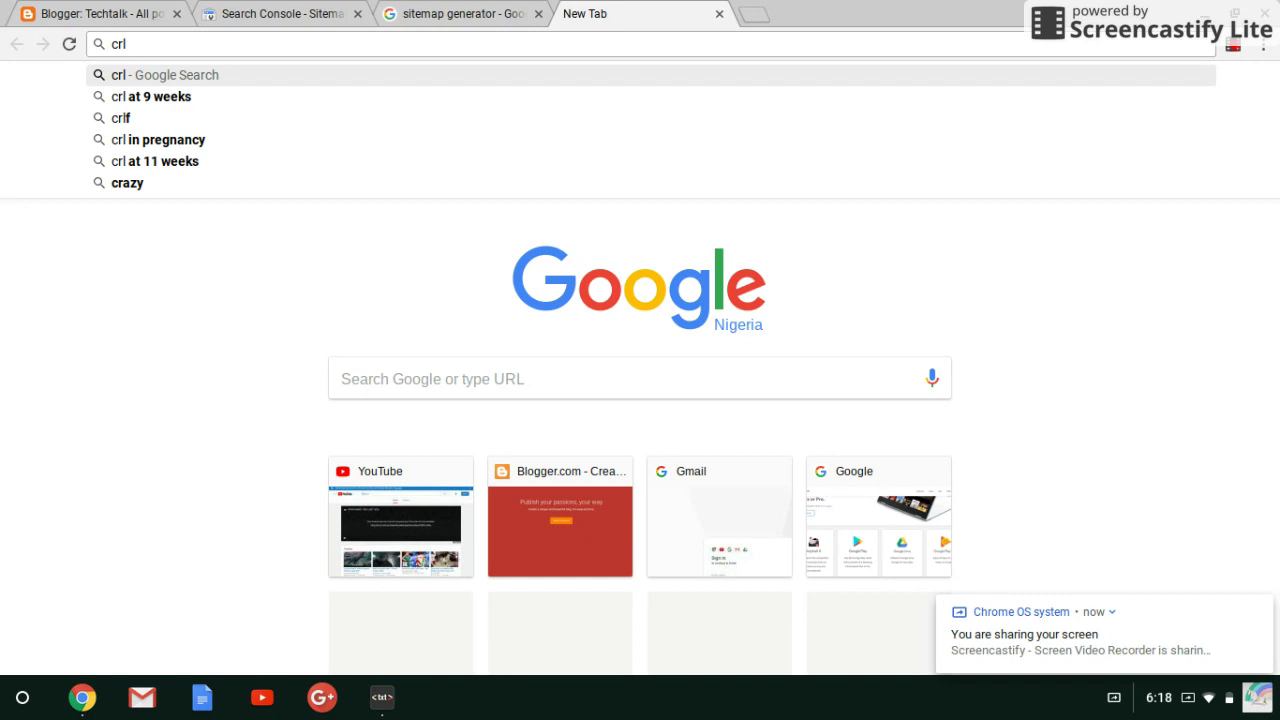
{"action": "type", "text": "q.org"}
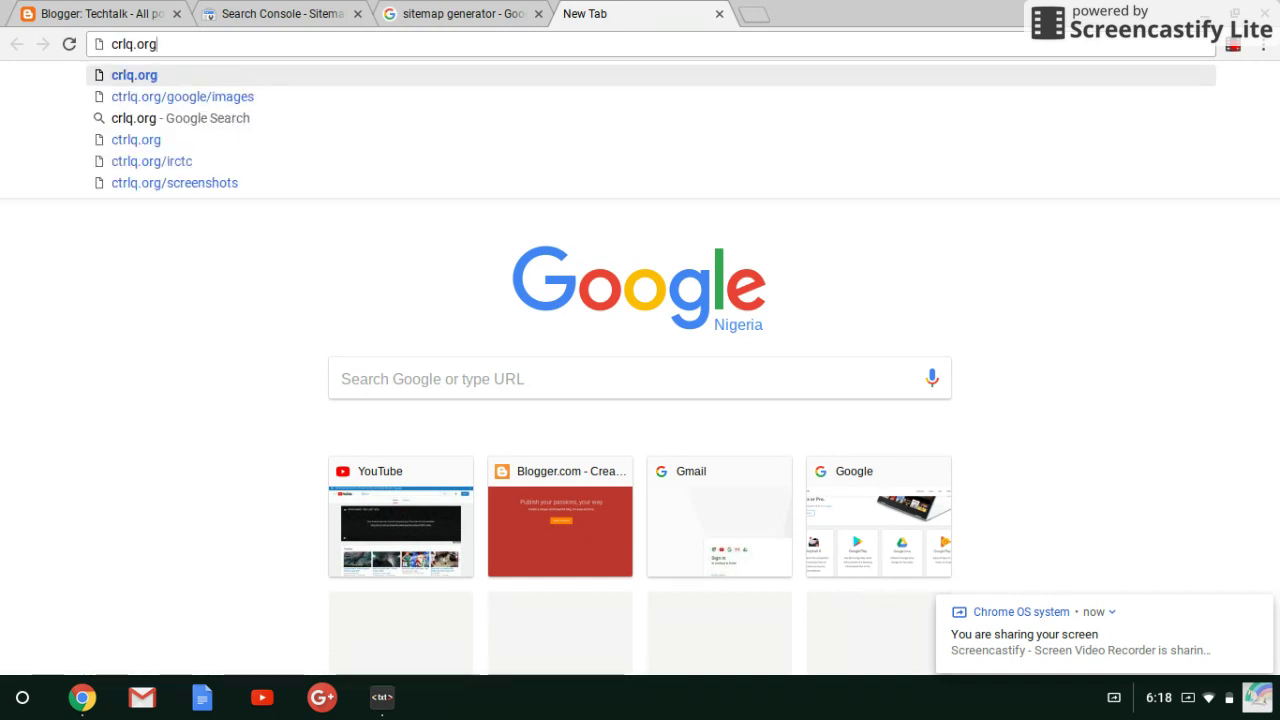
{"action": "type", "text": "/"}
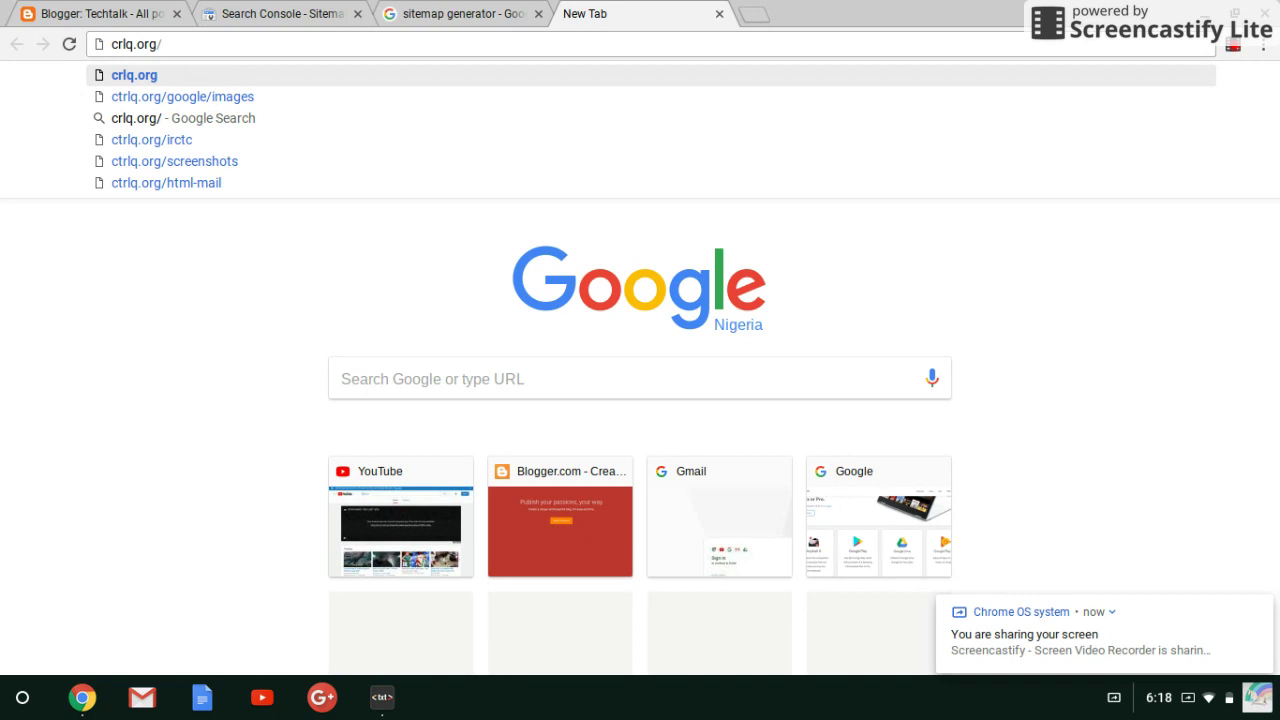
{"action": "type", "text": "blo"}
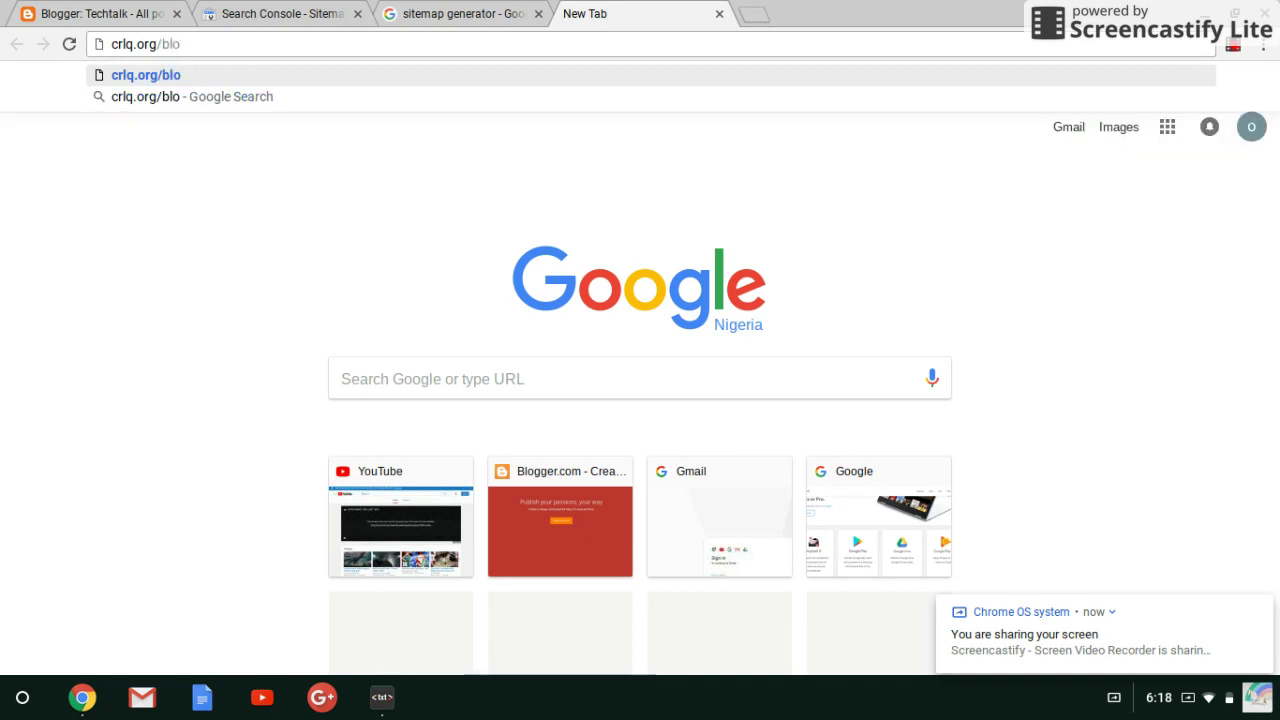
{"action": "type", "text": "gger"}
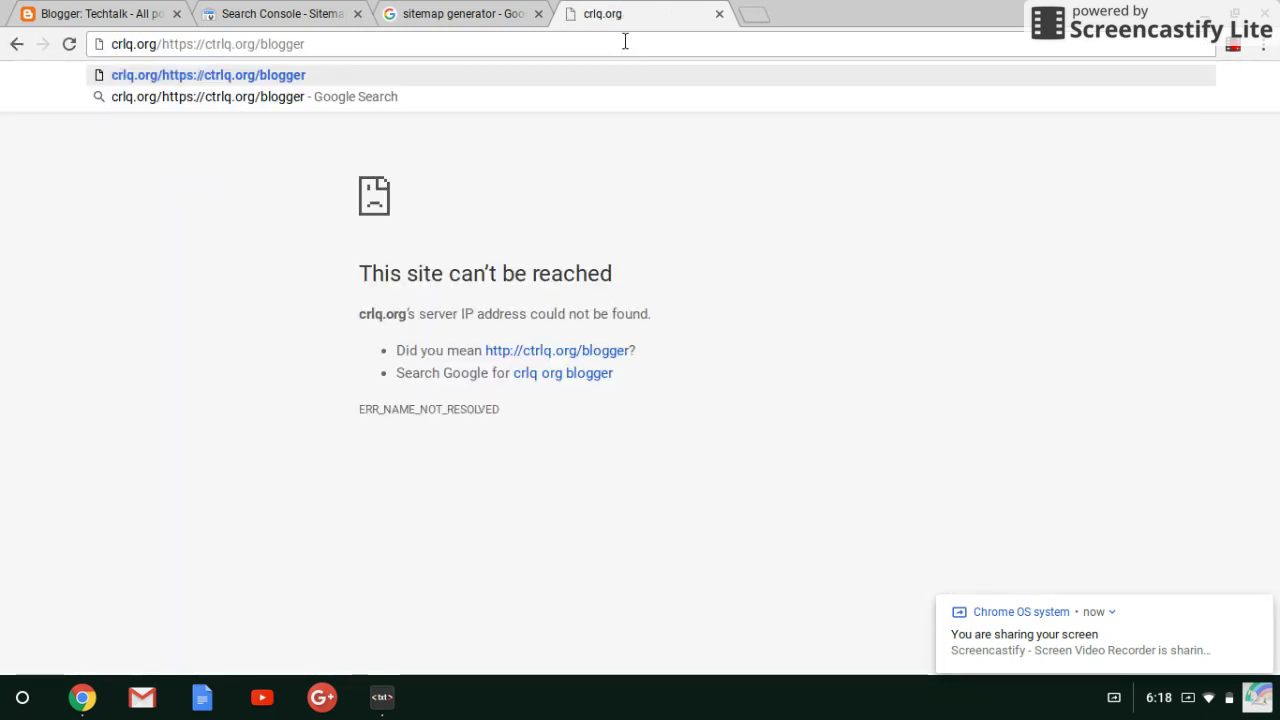
{"action": "key", "text": "ctrl+a"}
{"action": "type", "text": "https://ctrlq.org/blogger"}
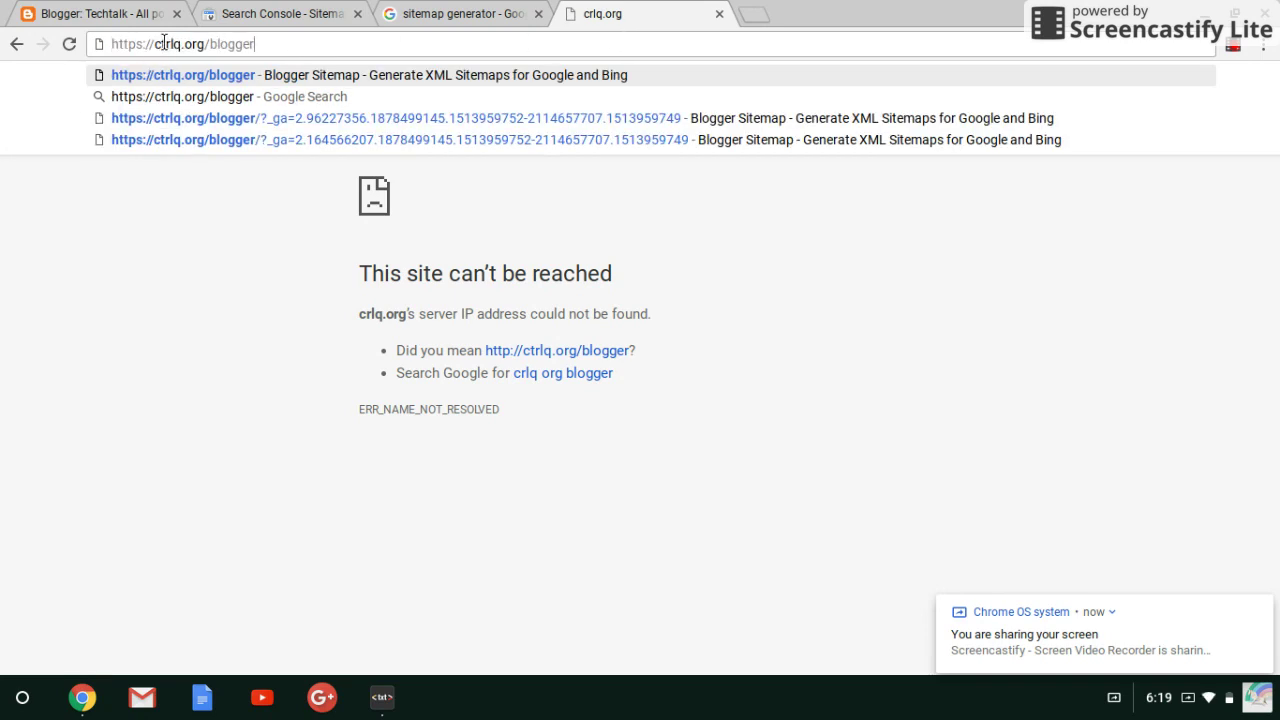
{"action": "key", "text": "Return"}
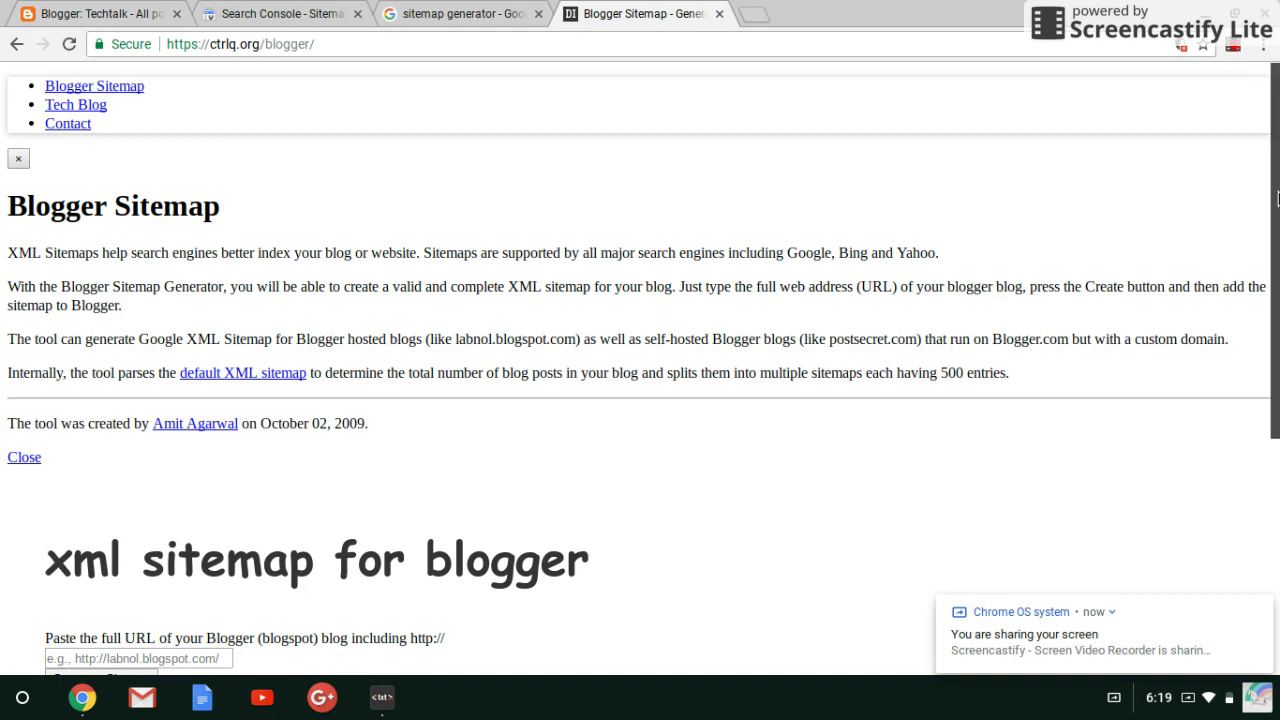
{"action": "left_click_drag", "start_coordinate": [1275, 200], "coordinate": [1275, 310]}
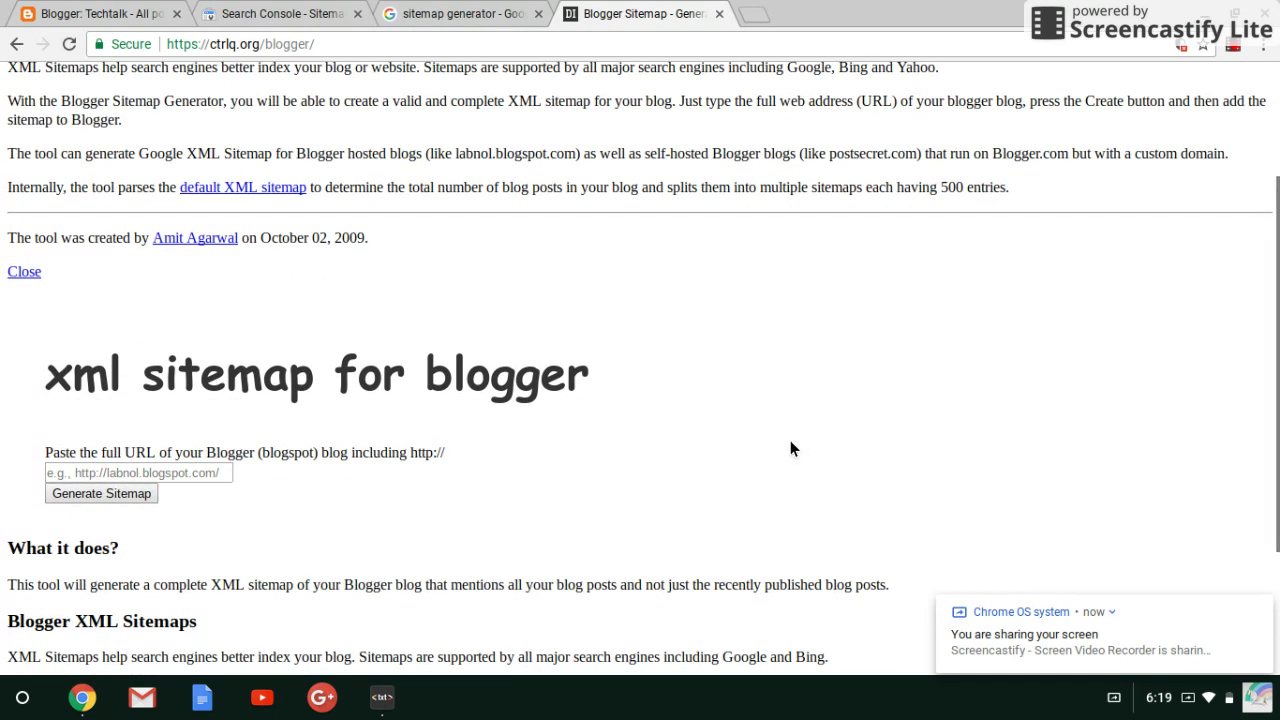
{"action": "left_click", "coordinate": [171, 468]}
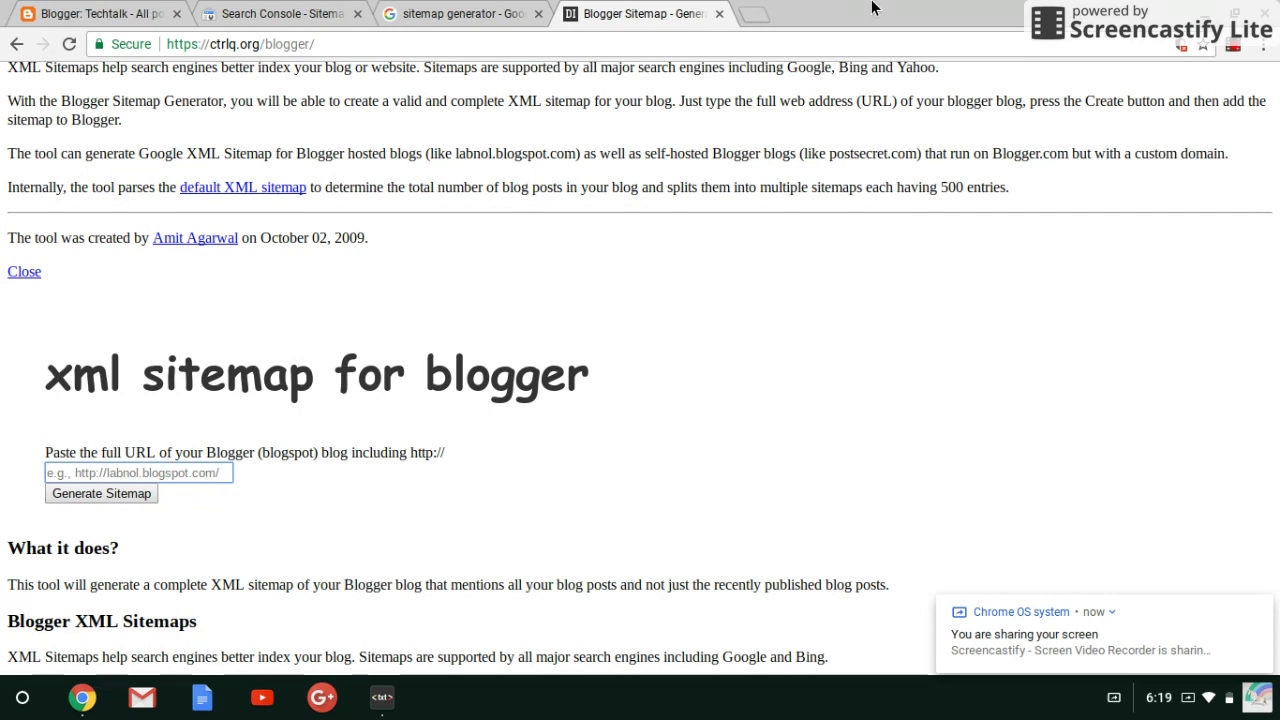
{"action": "left_click", "coordinate": [762, 14]}
{"action": "type", "text": "blo"}
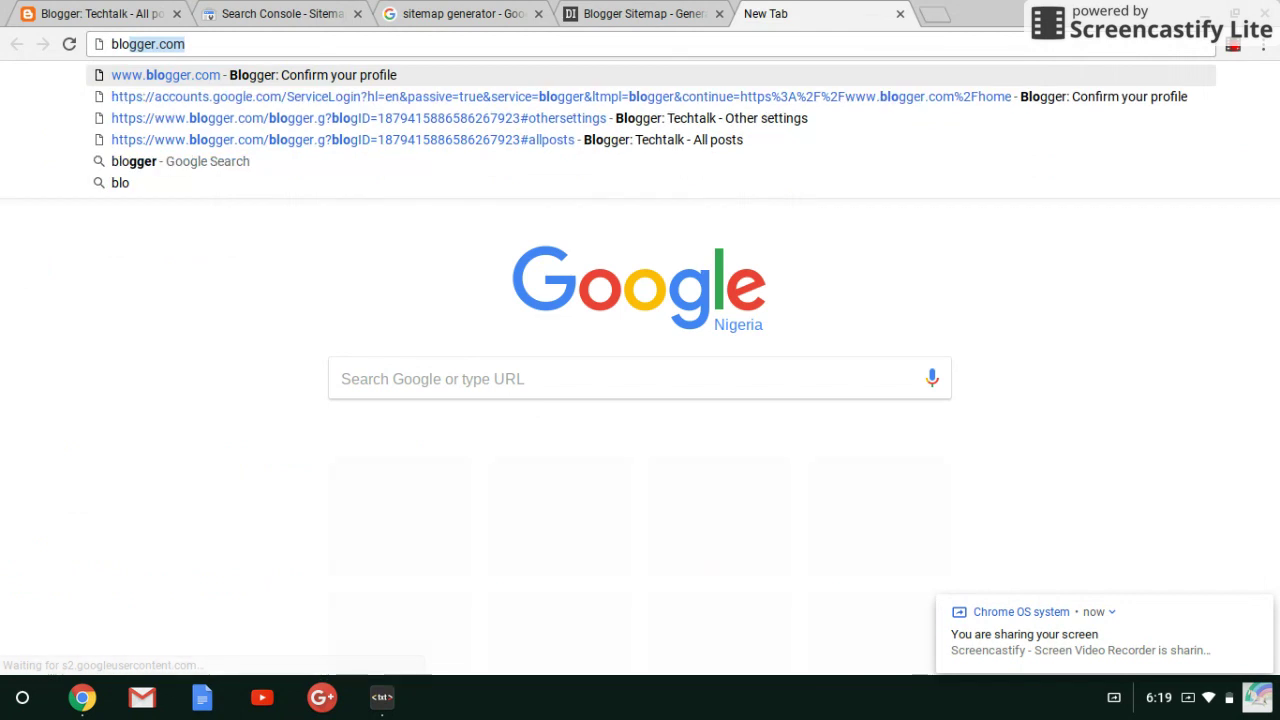
{"action": "type", "text": "g"}
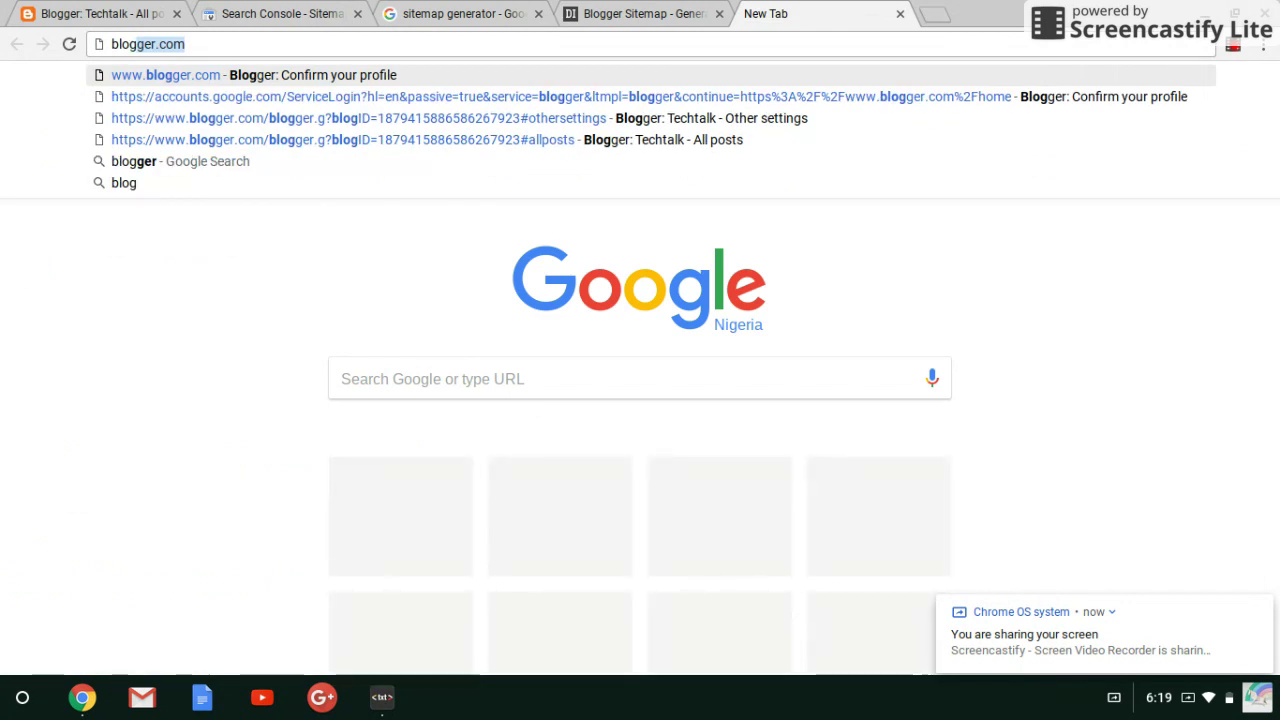
{"action": "type", "text": "ger.com"}
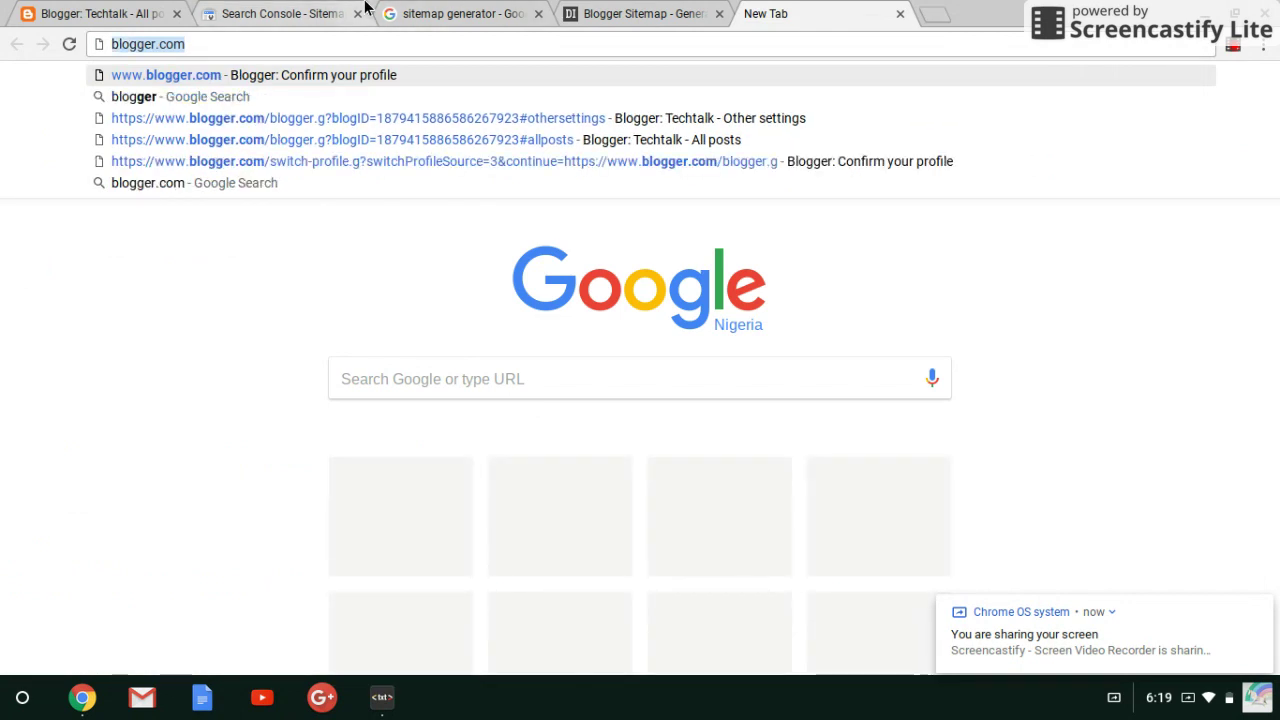
{"action": "type", "text": "am"}
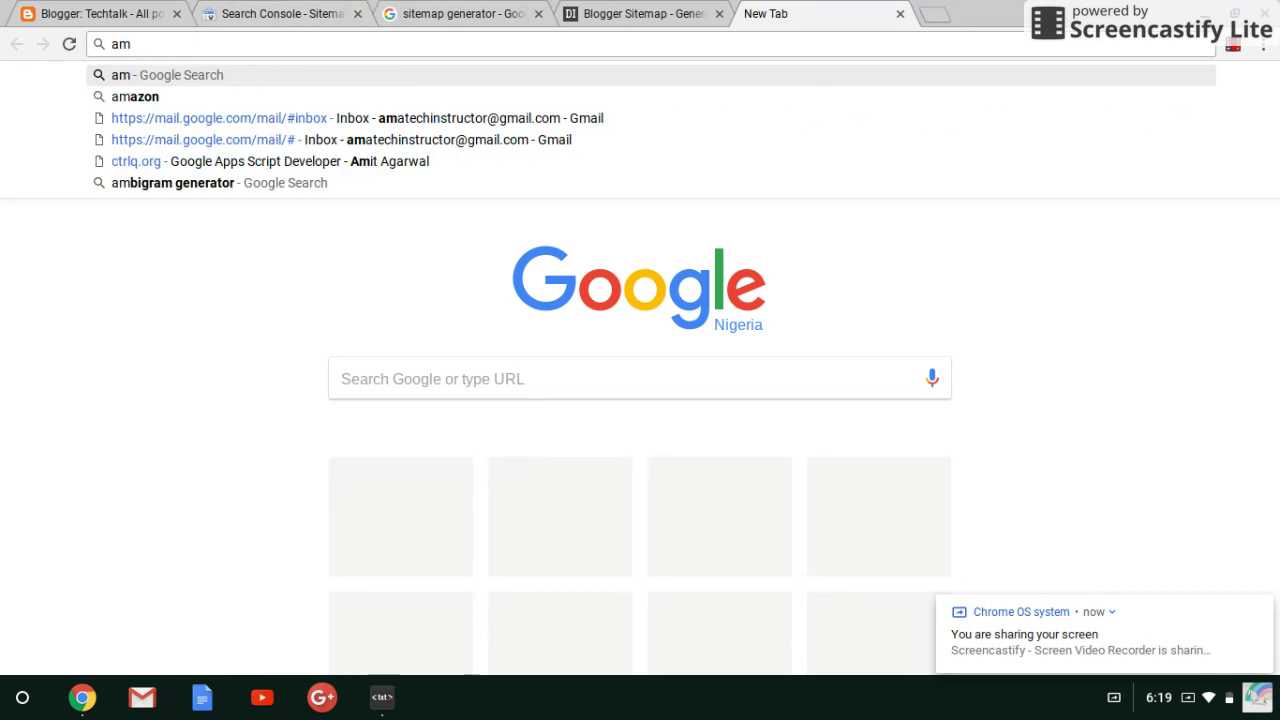
{"action": "key", "text": "BackSpace"}
{"action": "key", "text": "BackSpace"}
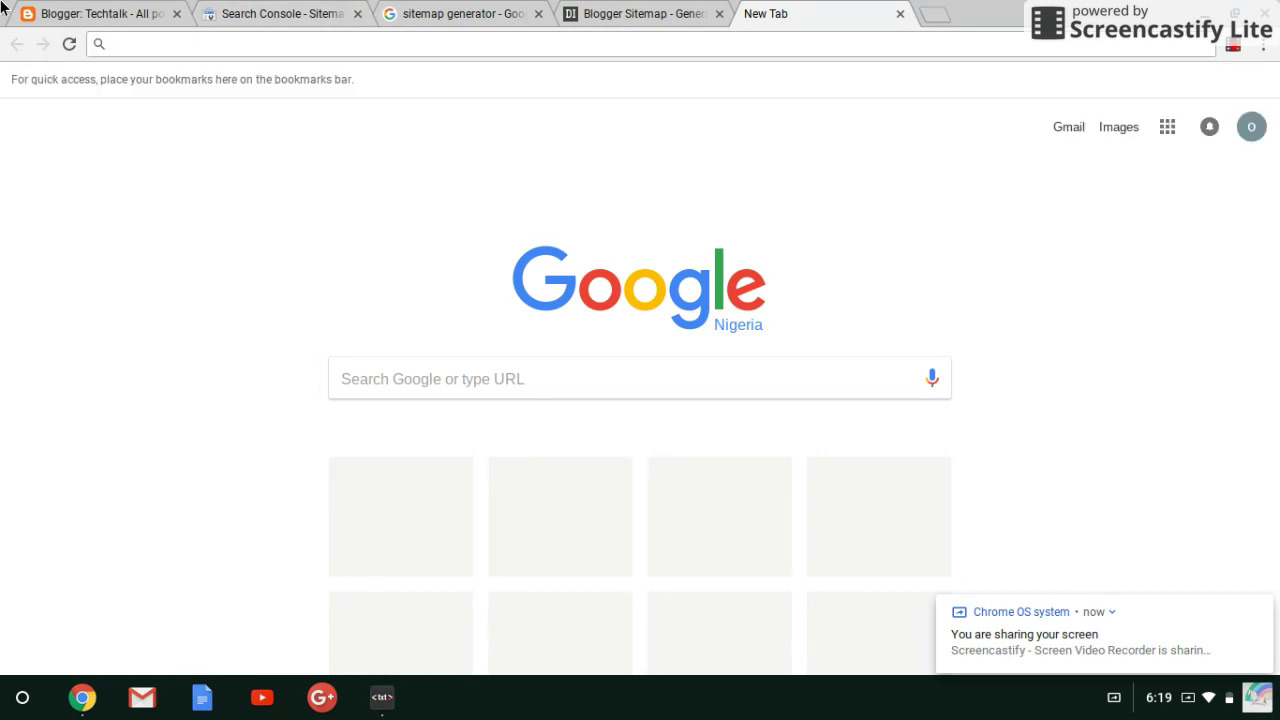
{"action": "left_click", "coordinate": [160, 12]}
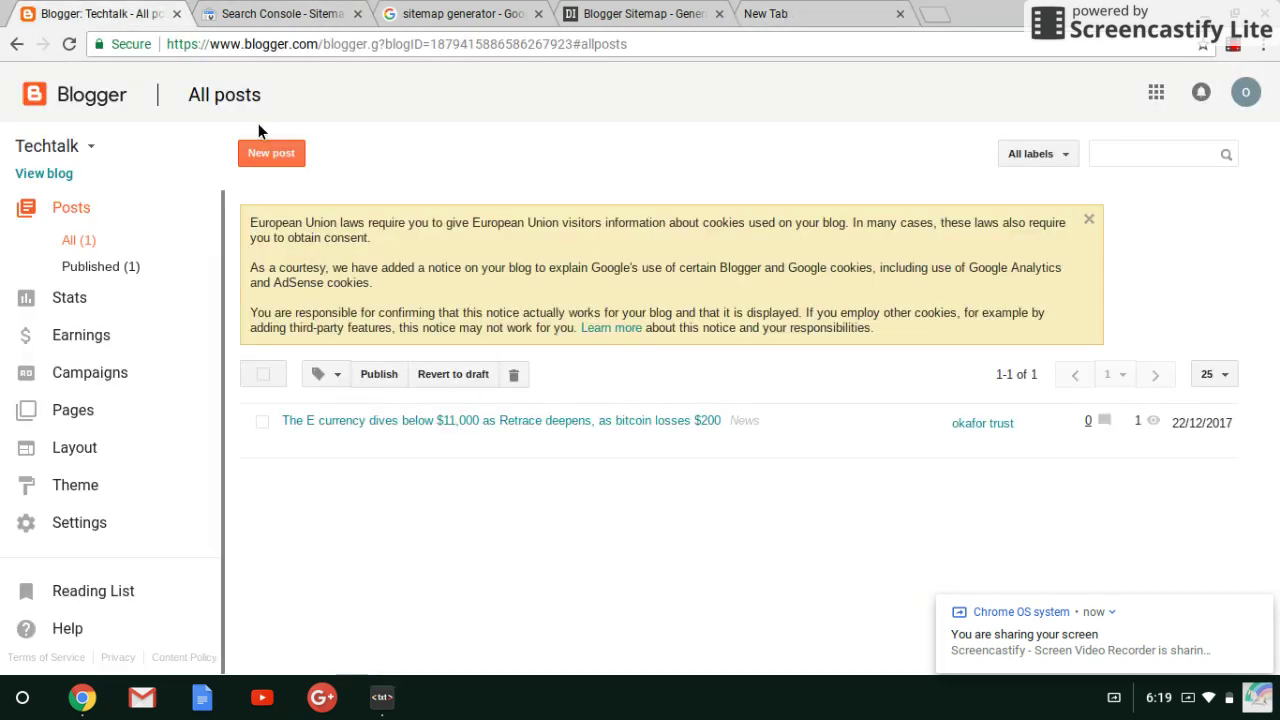
{"action": "left_click", "coordinate": [59, 173]}
{"action": "left_click", "coordinate": [343, 34]}
{"action": "key", "text": "ctrl+c"}
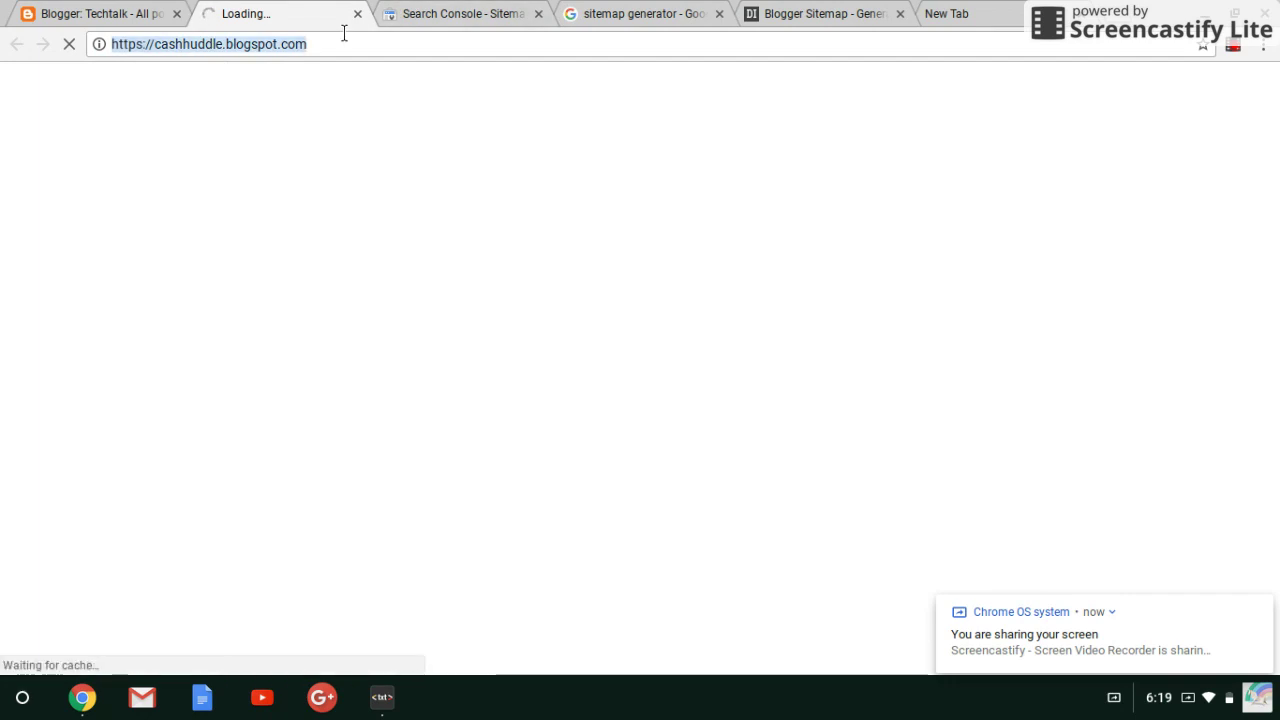
Step: Paste the blog address into the ctrlq.org generator and generate its sitemap
{"action": "left_click", "coordinate": [865, 12]}
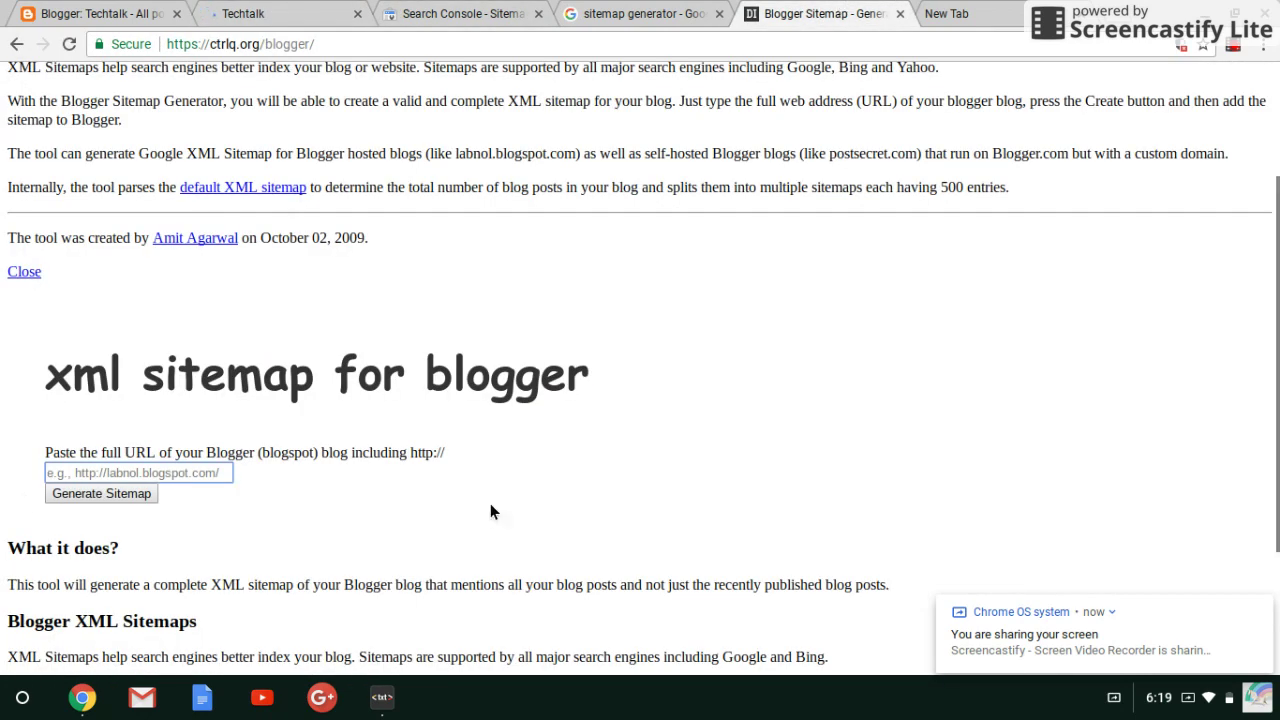
{"action": "key", "text": "ctrl+v"}
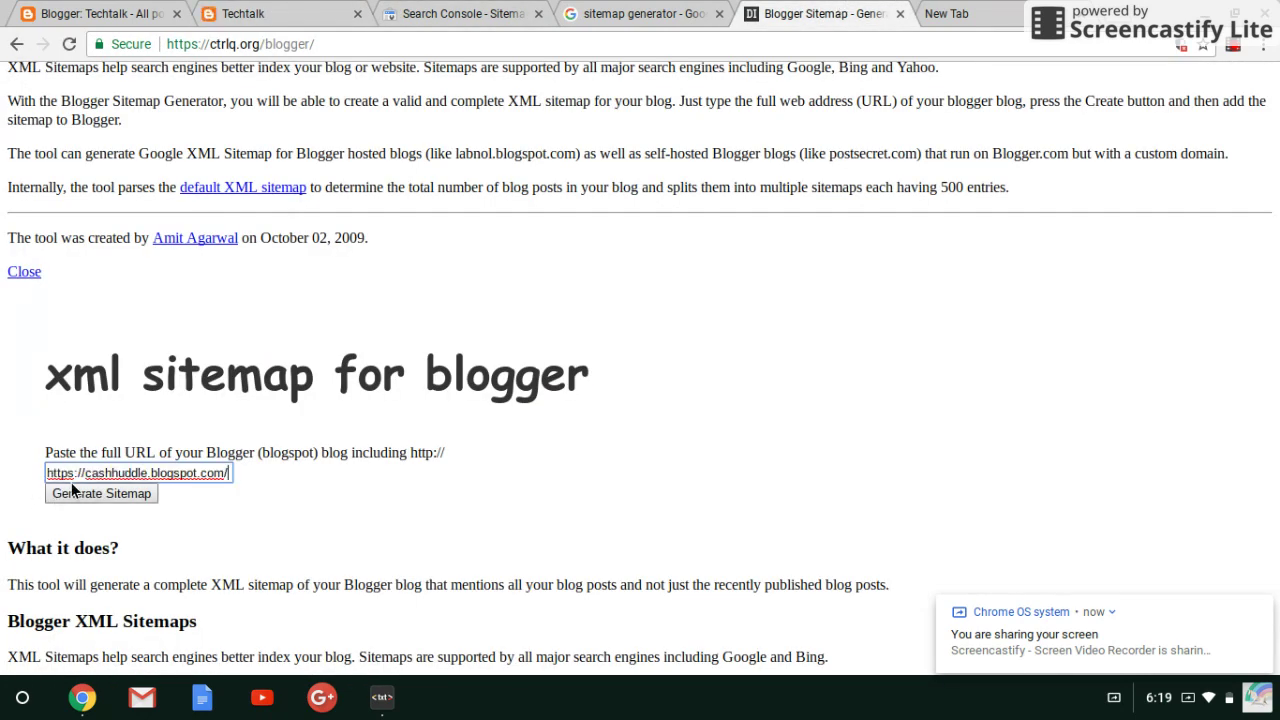
{"action": "left_click", "coordinate": [71, 486]}
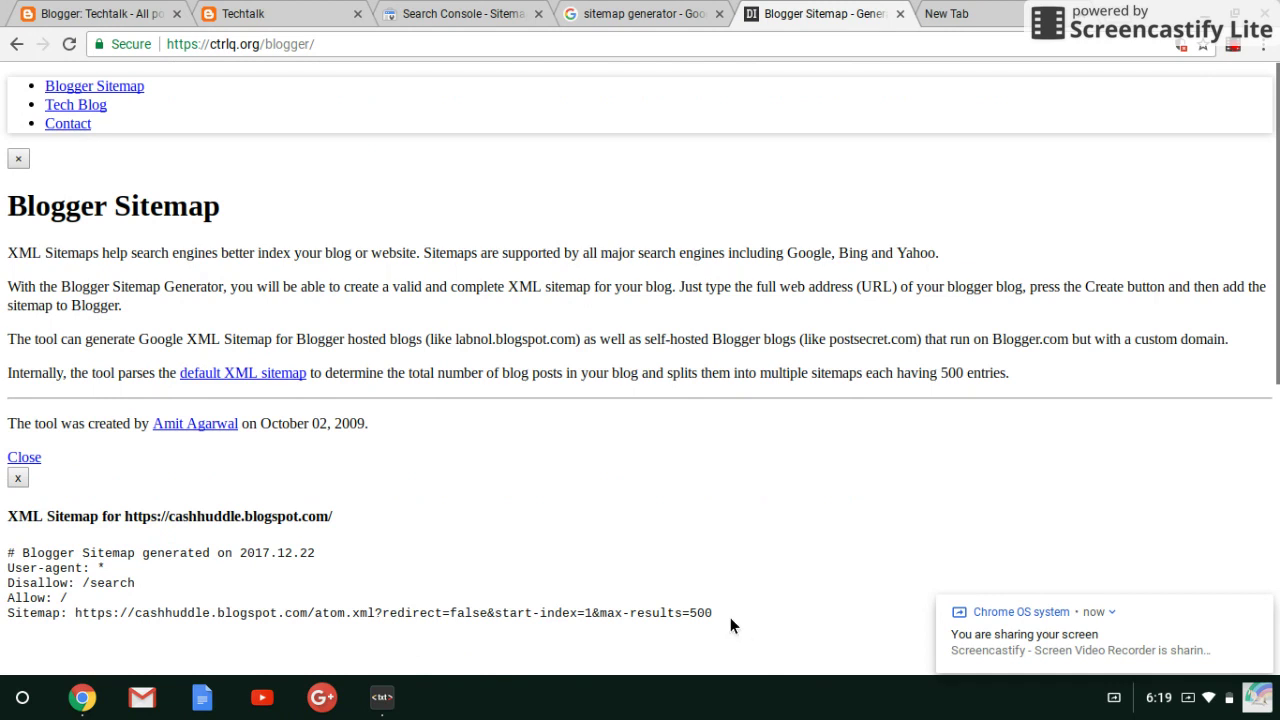
Step: Select and copy the generated lines from '# Blogger Sitemap' through 'max-results=500'
{"action": "left_click_drag", "start_coordinate": [708, 612], "coordinate": [8, 556]}
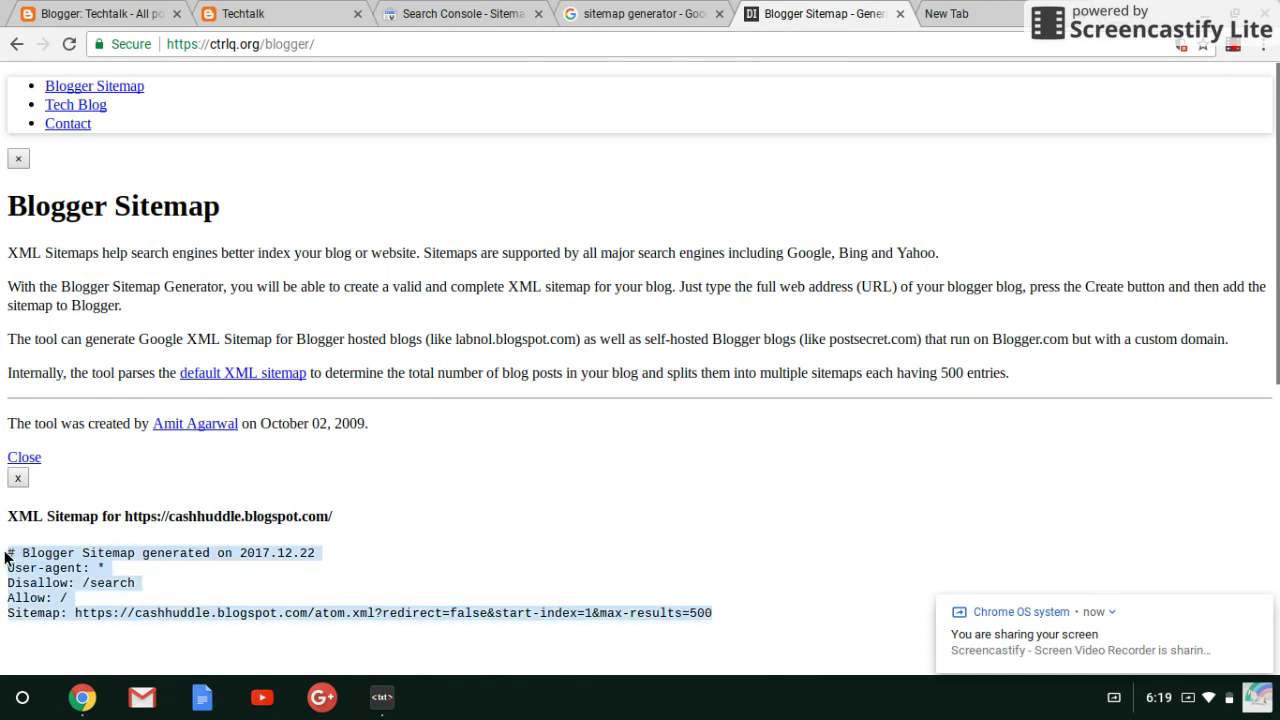
{"action": "left_click", "coordinate": [720, 603]}
{"action": "left_click_drag", "start_coordinate": [717, 603], "coordinate": [5, 558]}
{"action": "key", "text": "ctrl+c"}
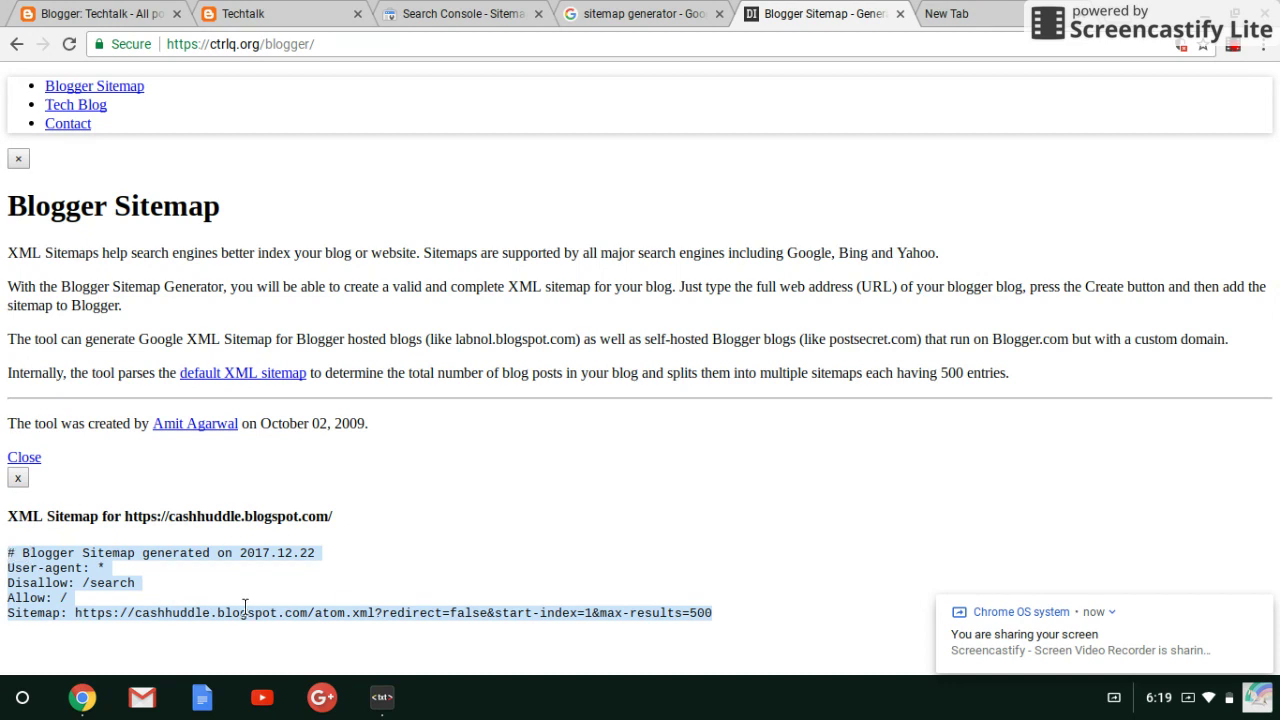
{"action": "left_click", "coordinate": [130, 13]}
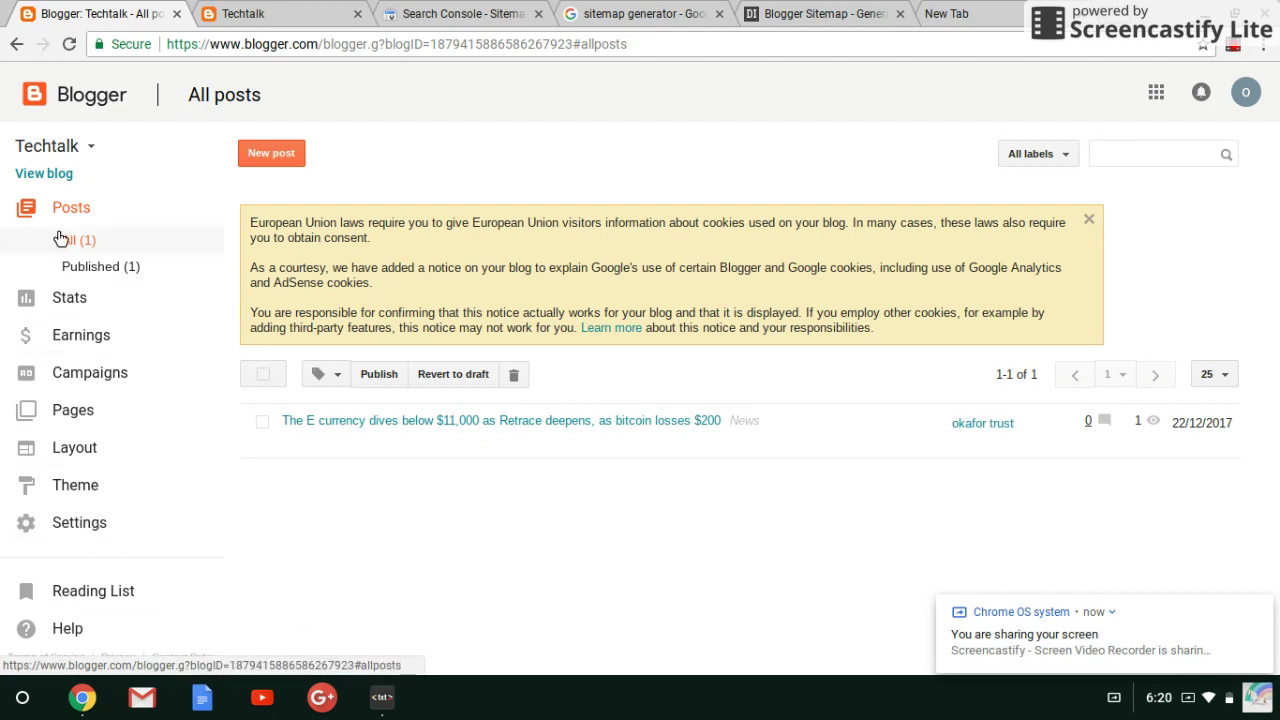
Step: Go to Settings > Search preferences and find Custom robots.txt under Crawlers and indexing
{"action": "left_click", "coordinate": [48, 531]}
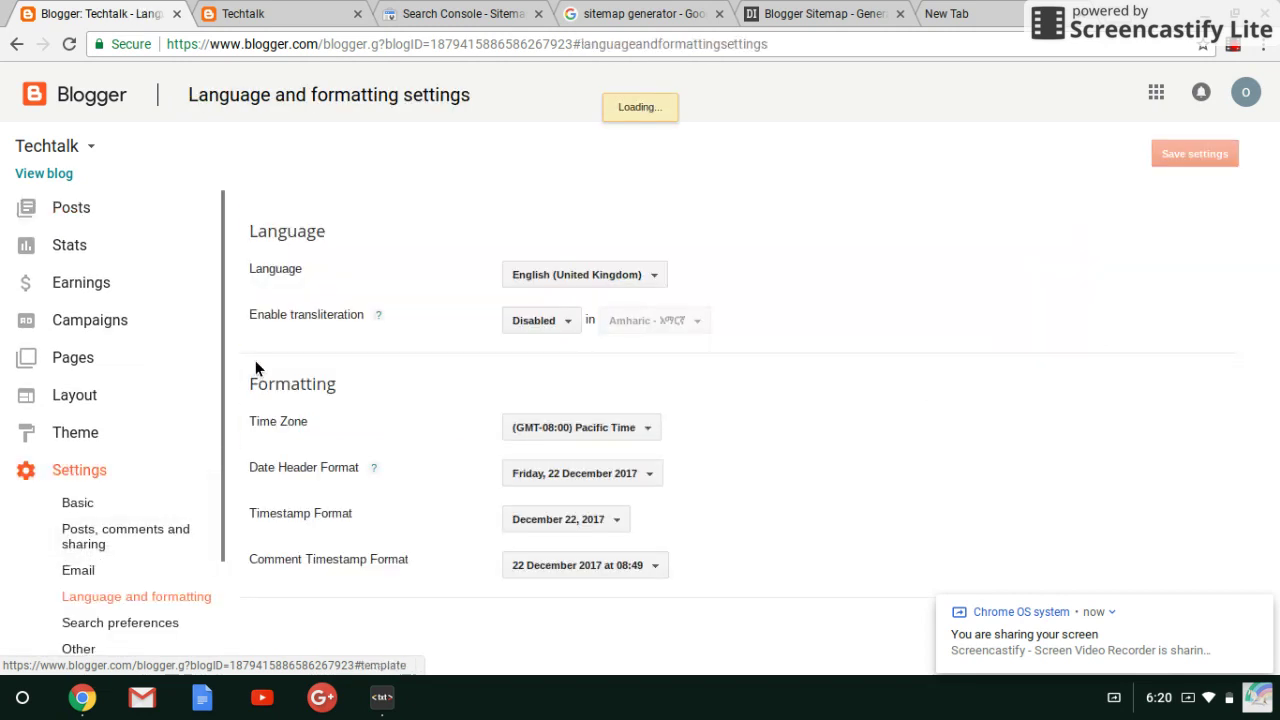
{"action": "left_click_drag", "start_coordinate": [220, 321], "coordinate": [224, 440]}
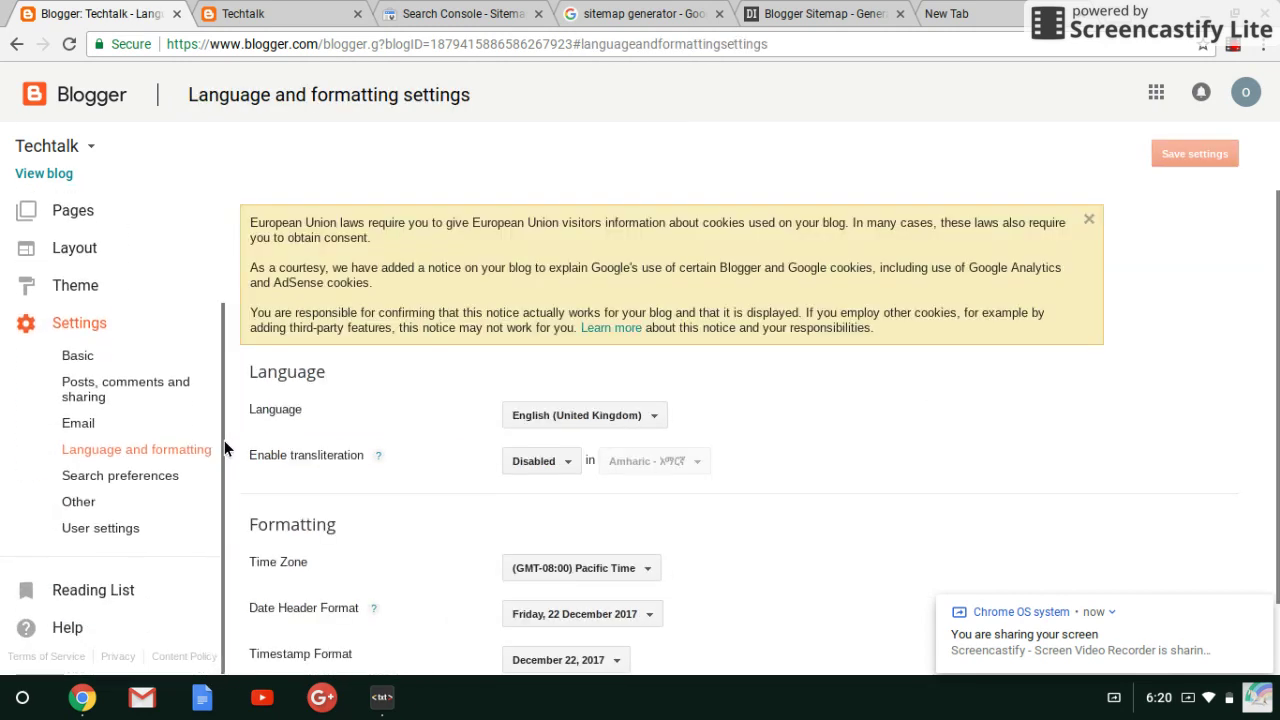
{"action": "left_click", "coordinate": [170, 478]}
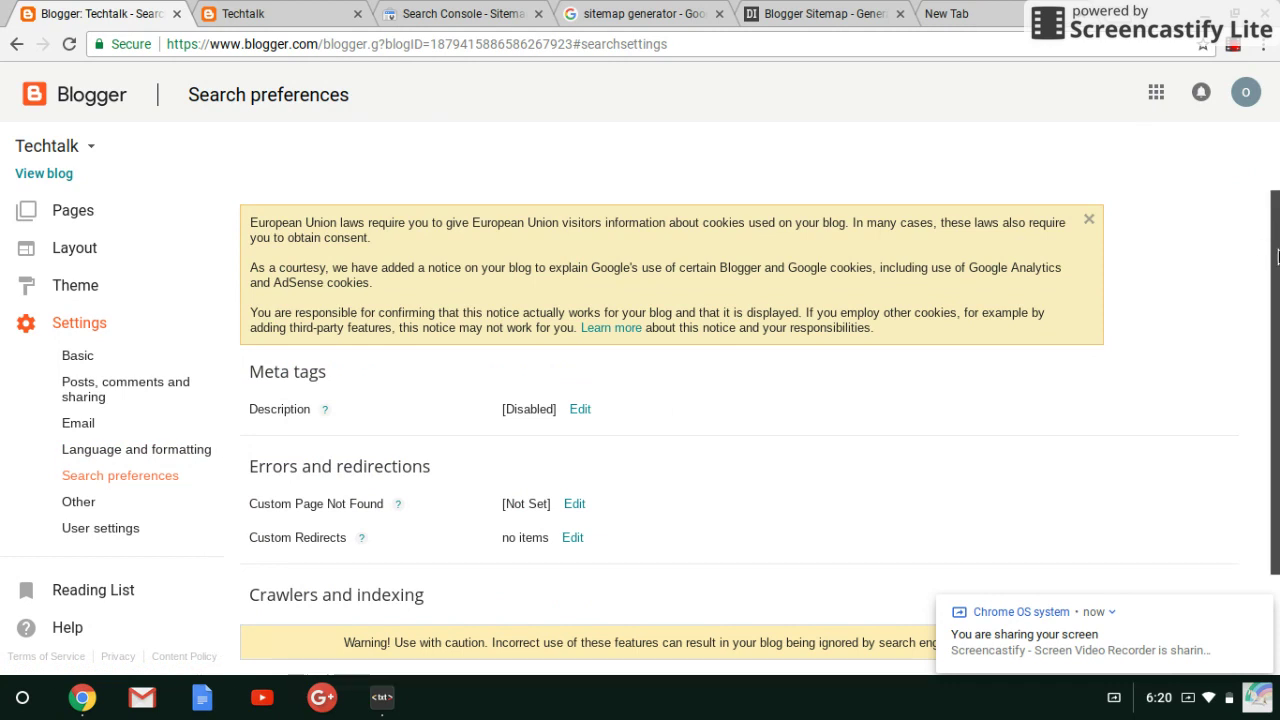
{"action": "scroll", "coordinate": [1110, 383], "scroll_direction": "down", "scroll_amount": 2}
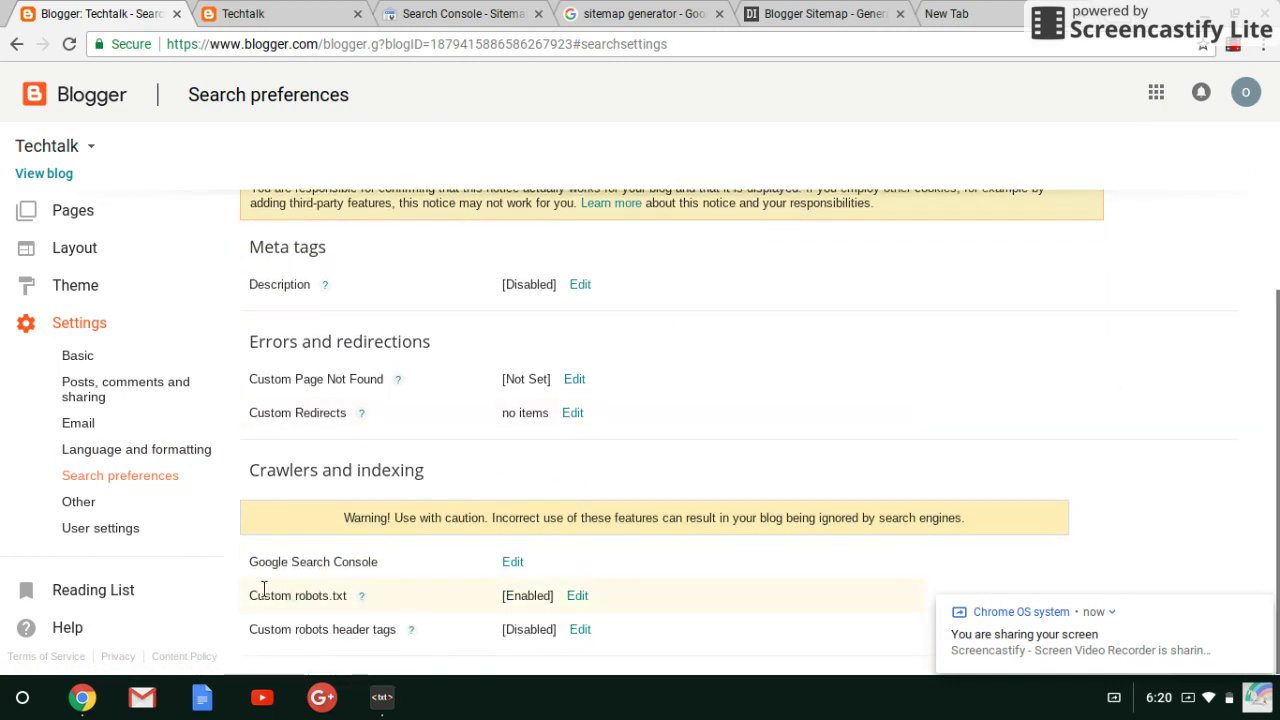
{"action": "left_click_drag", "start_coordinate": [250, 593], "coordinate": [600, 604]}
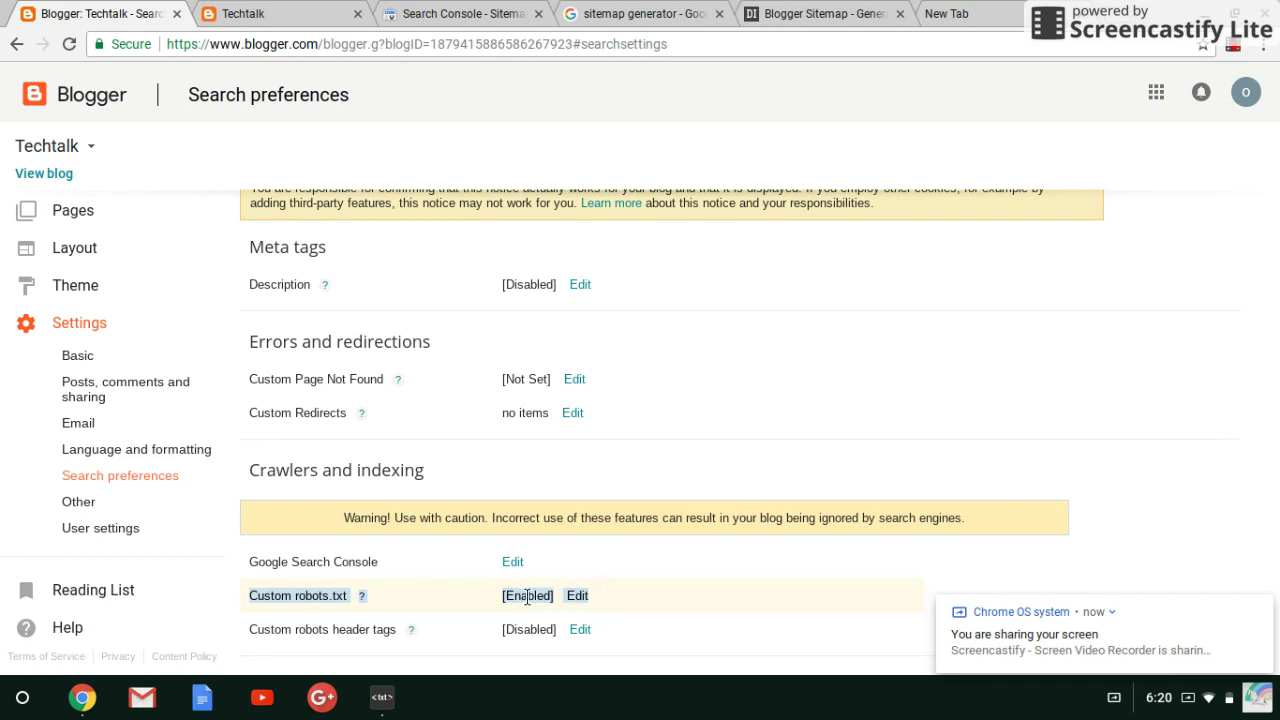
{"action": "left_click", "coordinate": [606, 603]}
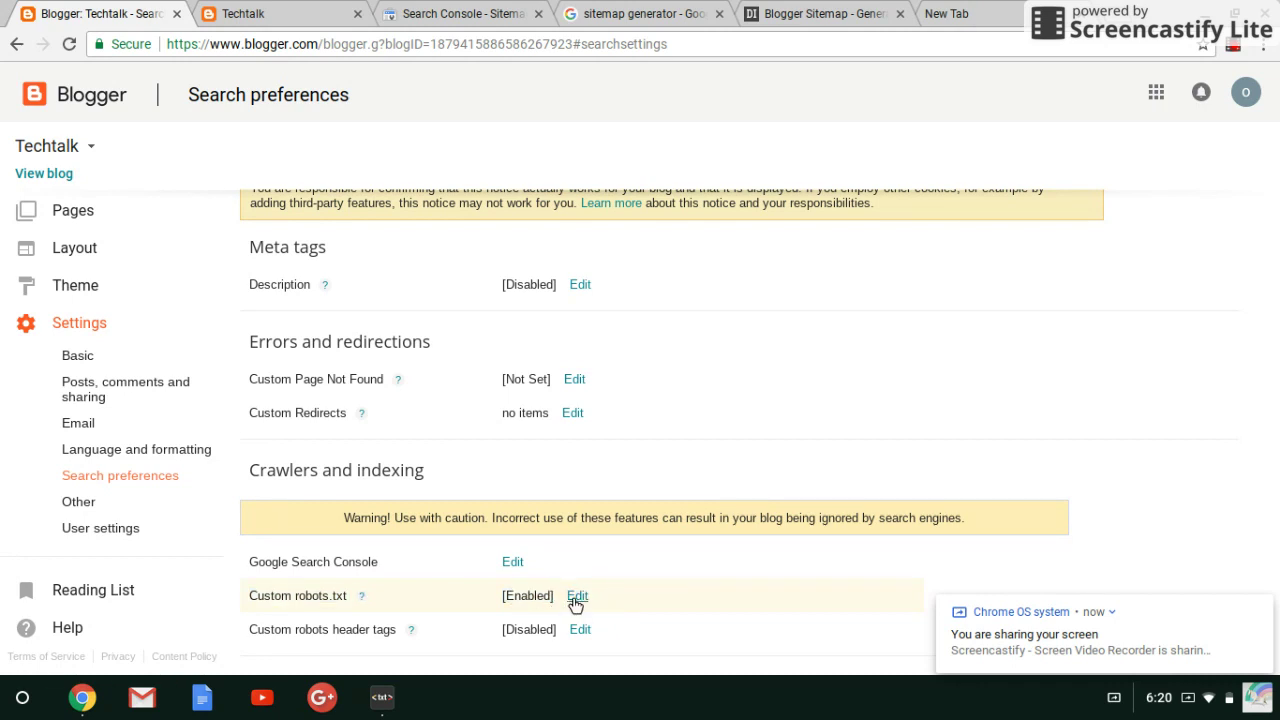
Step: Replace the custom robots.txt contents with the pasted sitemap lines and save the changes
{"action": "left_click", "coordinate": [577, 596]}
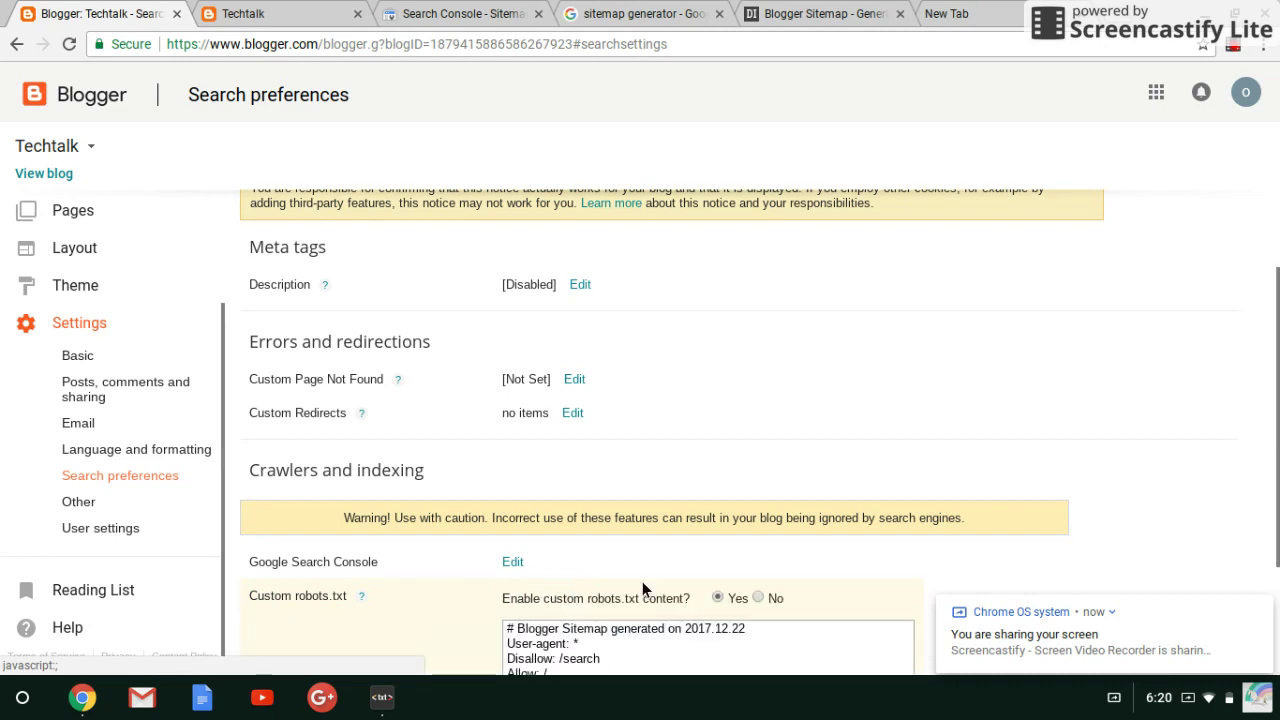
{"action": "left_click", "coordinate": [634, 660]}
{"action": "key", "text": "ctrl+a"}
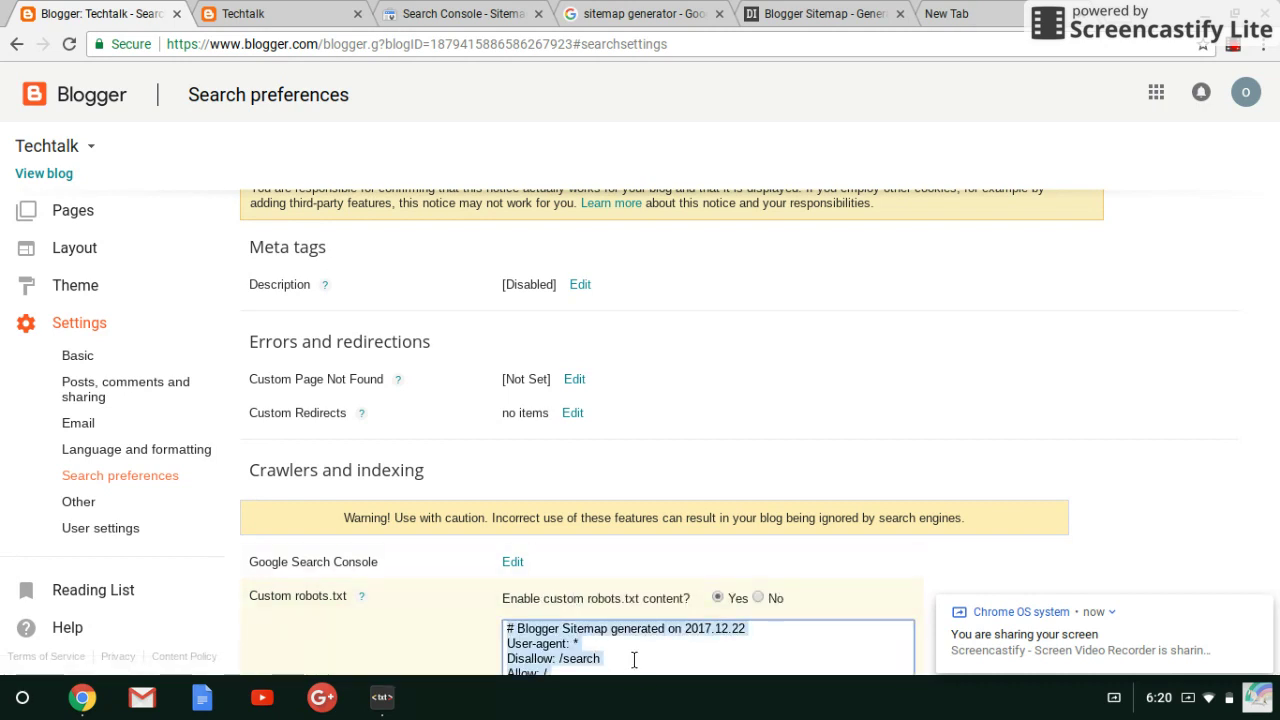
{"action": "key", "text": "BackSpace"}
{"action": "key", "text": "ctrl+v"}
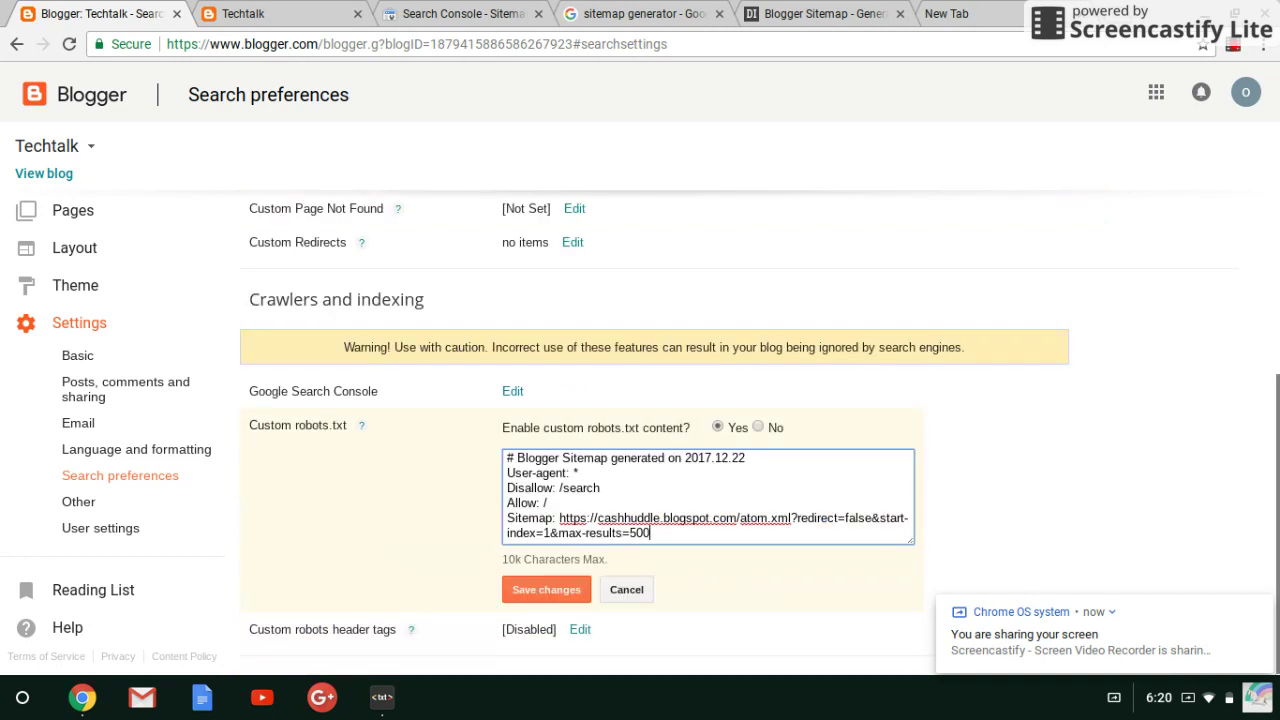
{"action": "left_click", "coordinate": [527, 593]}
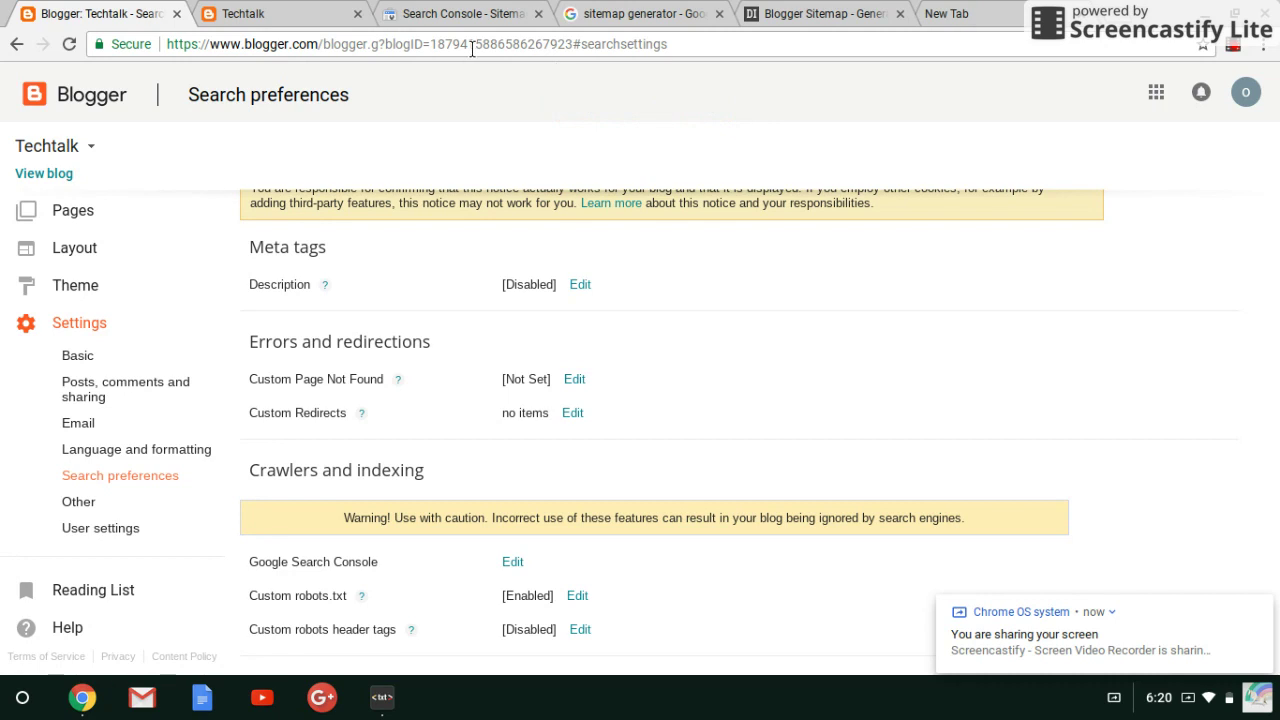
{"action": "left_click", "coordinate": [434, 12]}
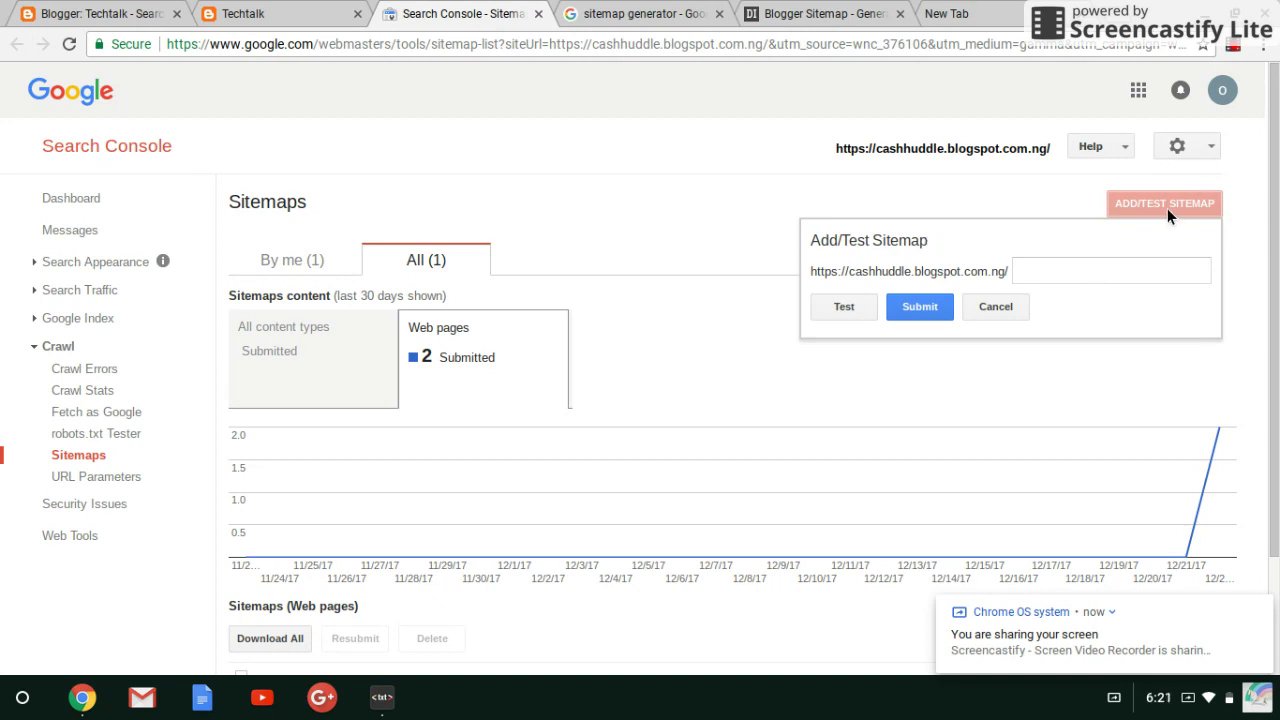
{"action": "left_click", "coordinate": [1080, 271]}
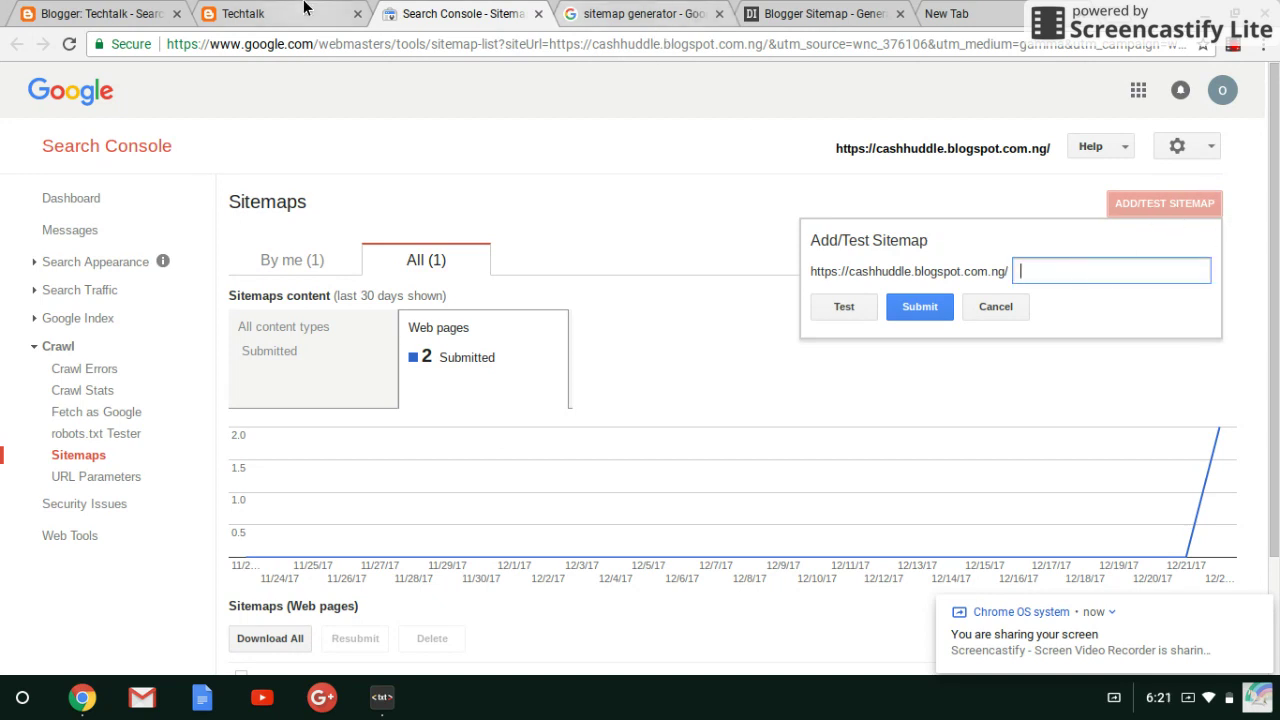
{"action": "left_click", "coordinate": [90, 13]}
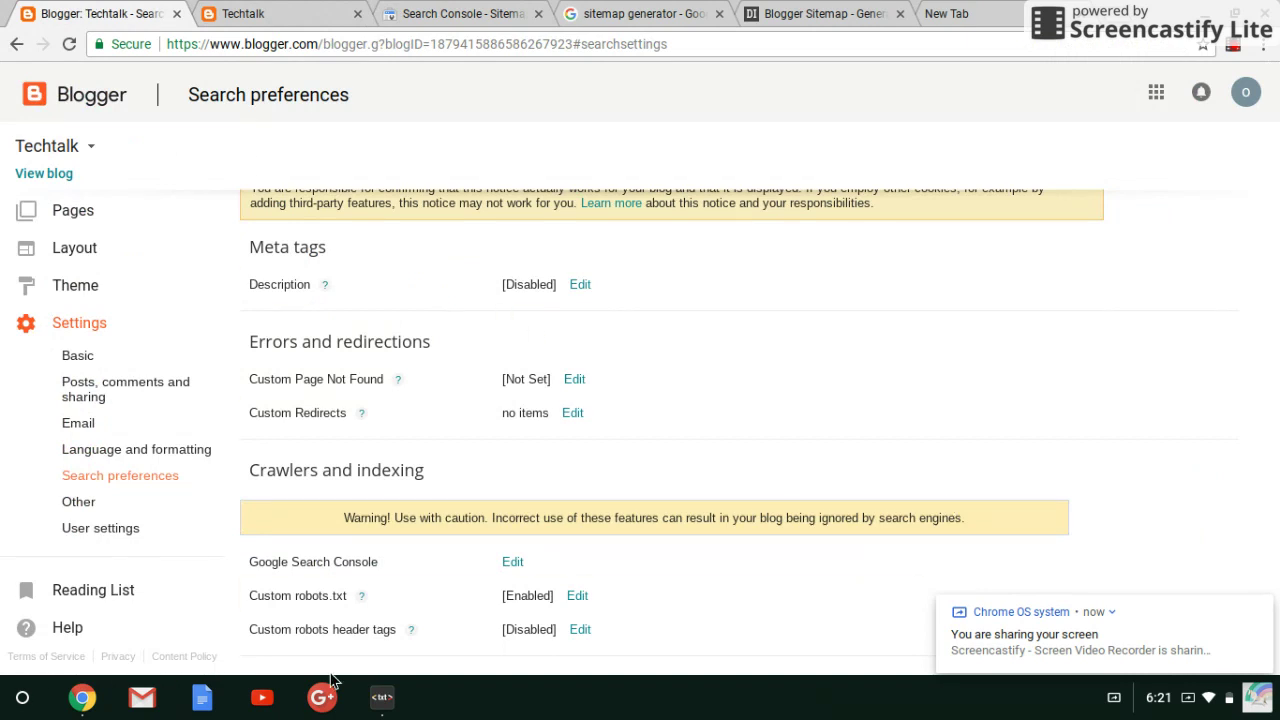
{"action": "left_click", "coordinate": [381, 697]}
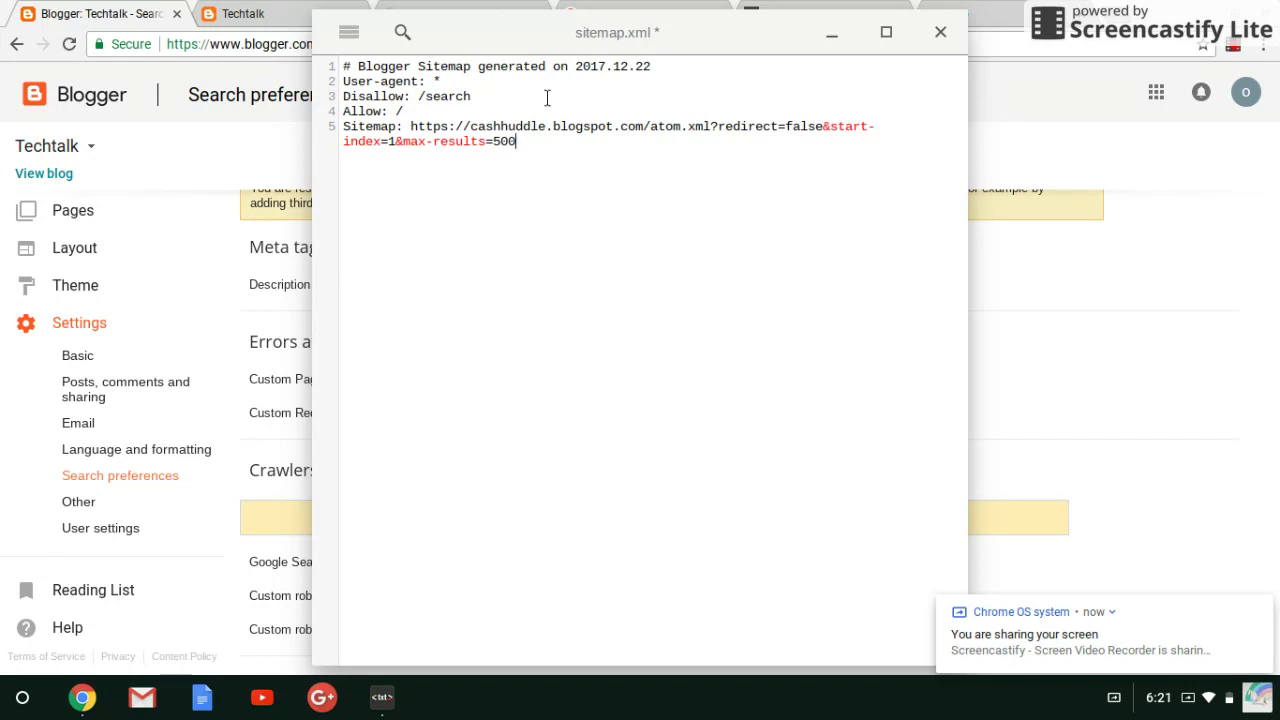
Step: Select 'atom.xml' in the sitemap.xml line and go back to the browser
{"action": "left_click_drag", "start_coordinate": [651, 127], "coordinate": [711, 126]}
{"action": "key", "text": "ctrl+c"}
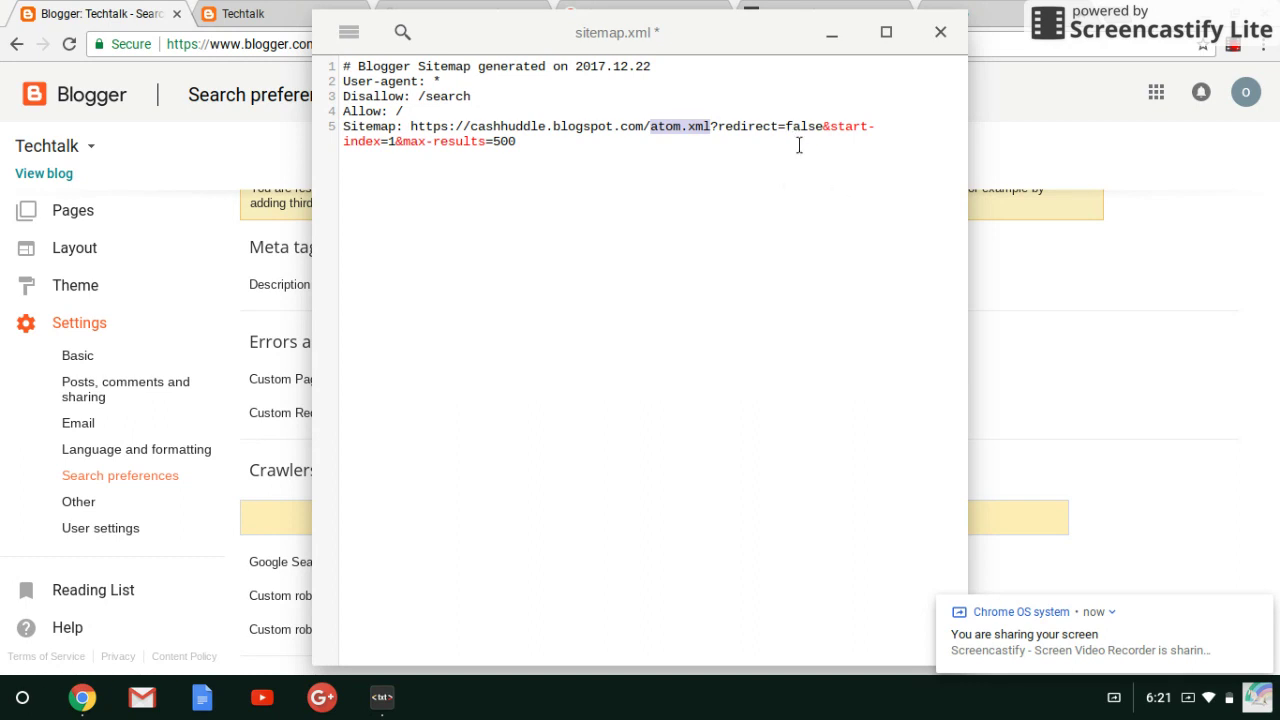
{"action": "left_click", "coordinate": [1278, 432]}
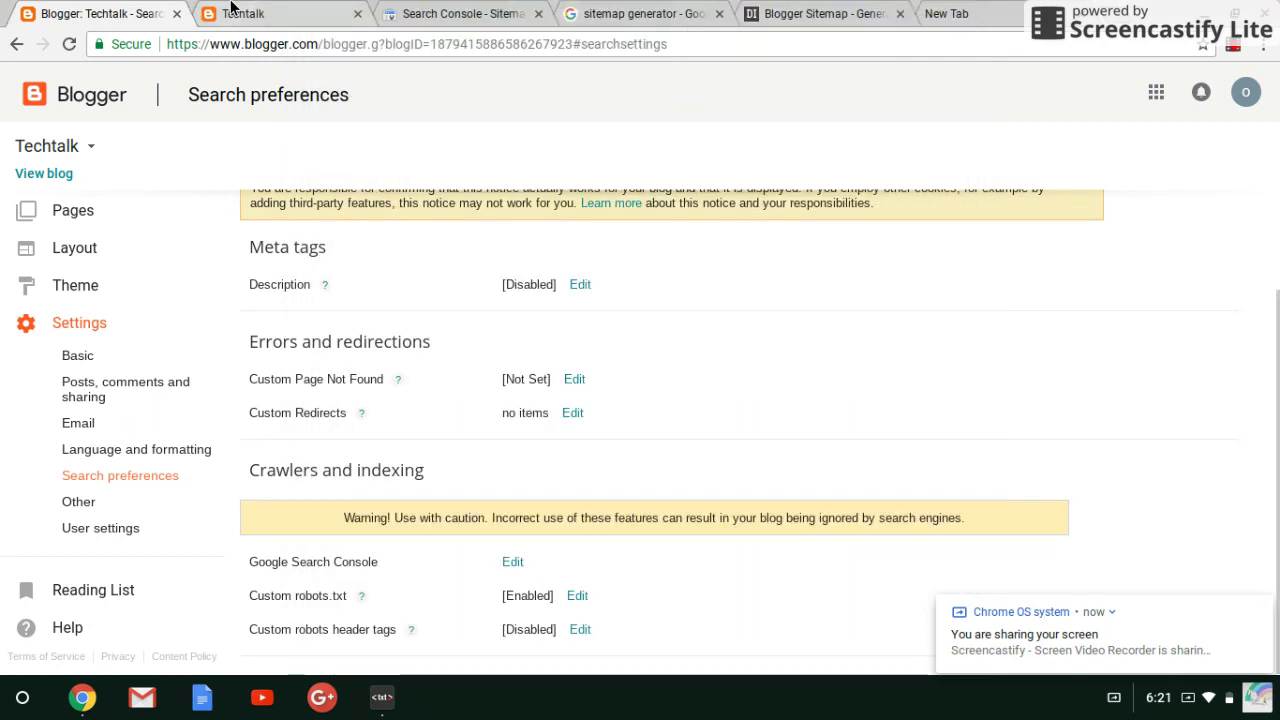
Step: Submit 'atom.xml' in Search Console's Add/Test Sitemap box and refresh to confirm it's listed
{"action": "left_click", "coordinate": [481, 10]}
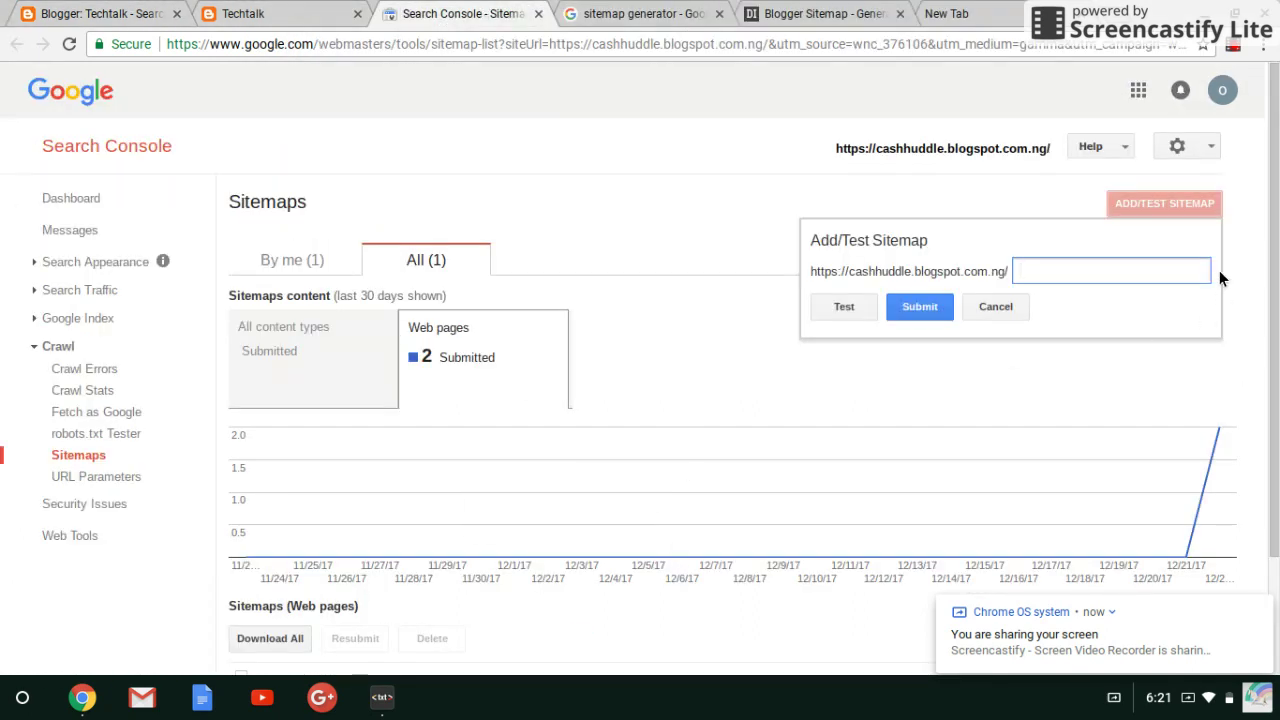
{"action": "key", "text": "ctrl+v"}
{"action": "left_click", "coordinate": [911, 310]}
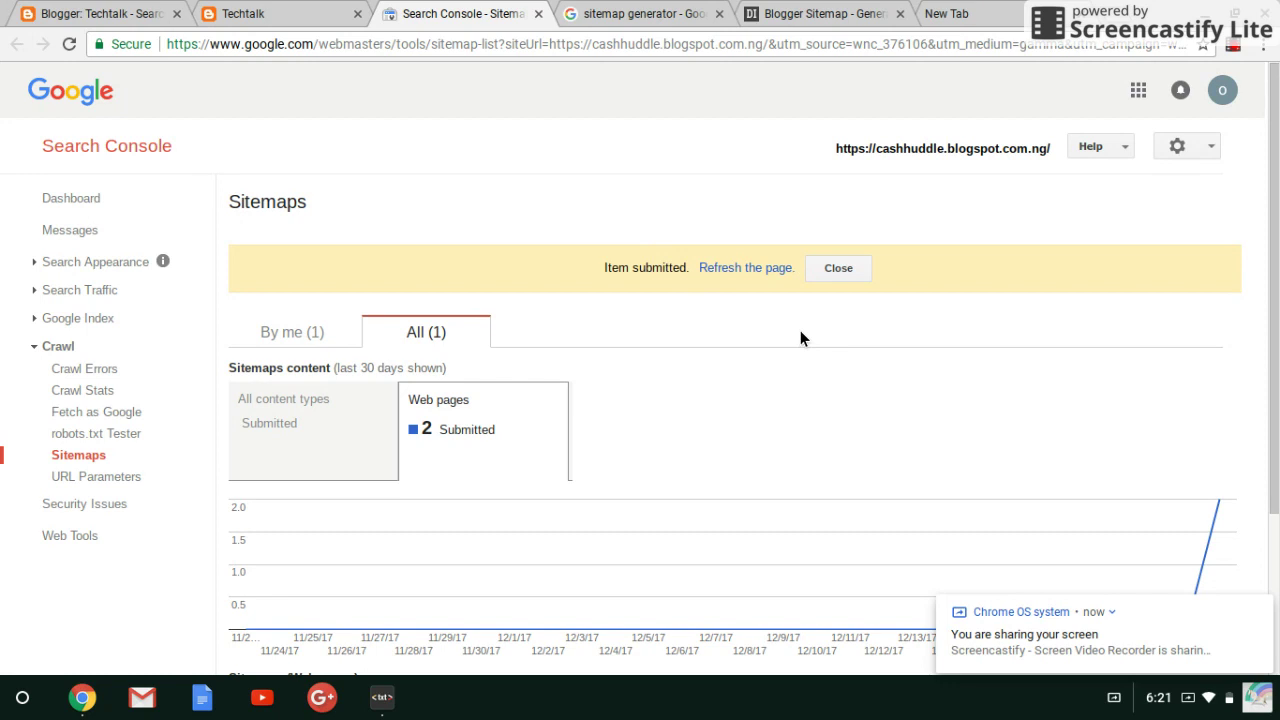
{"action": "key", "text": "F5"}
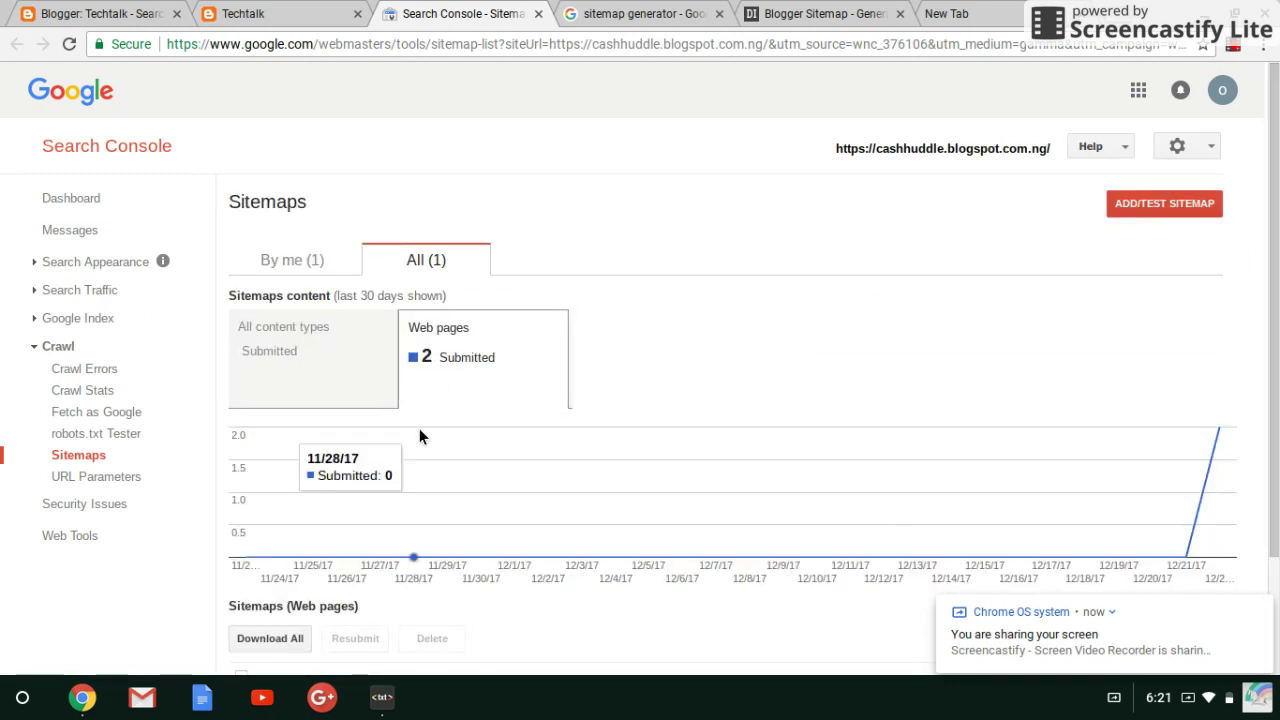
{"action": "scroll", "coordinate": [1277, 302], "scroll_direction": "down", "scroll_amount": 3}
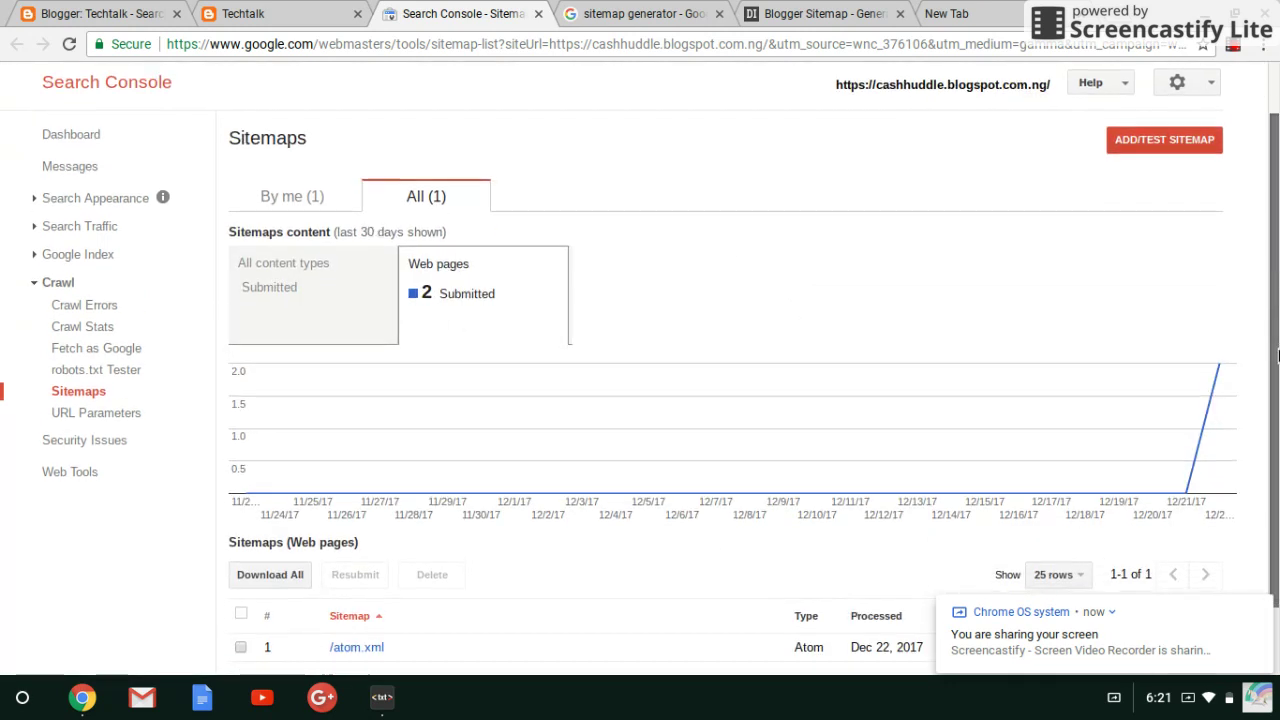
{"action": "scroll", "coordinate": [1260, 261], "scroll_direction": "up", "scroll_amount": 3}
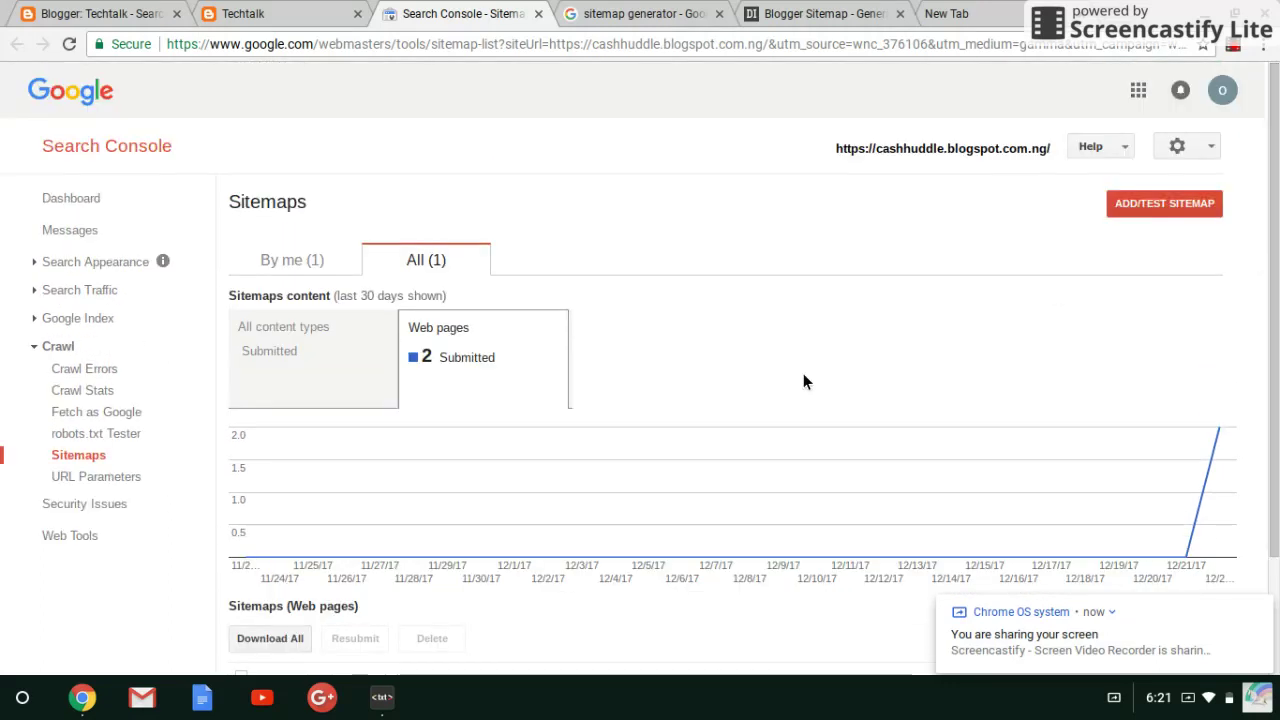